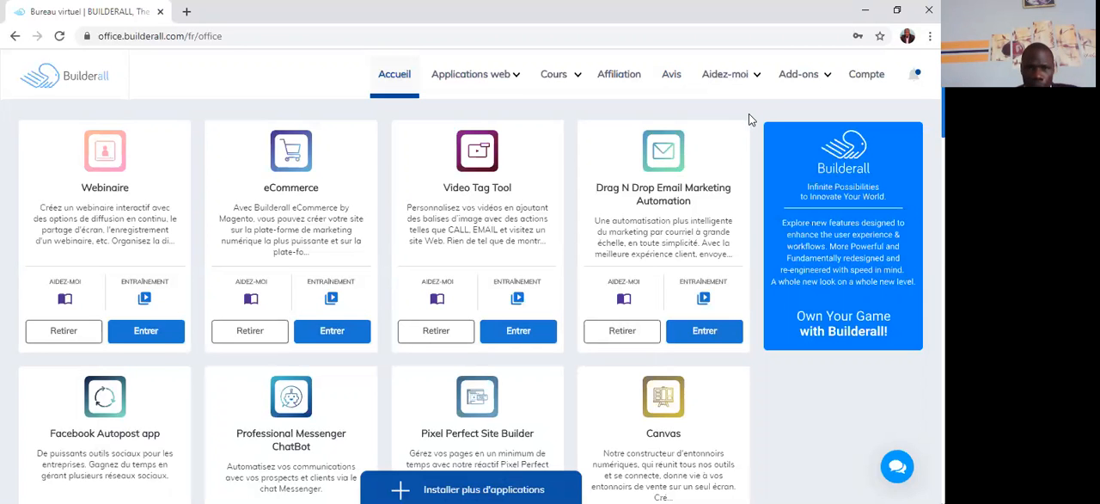
Step: Find the Builderall Webinar Builder among the installed applications and open it
scroll(470, 234, down, 3)
scroll(469, 234, down, 8)
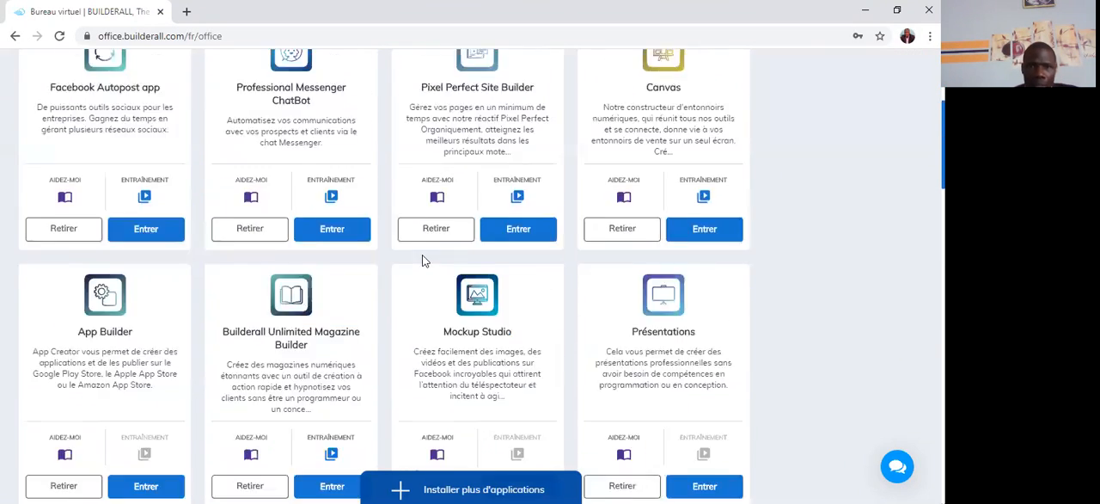
scroll(391, 263, down, 10)
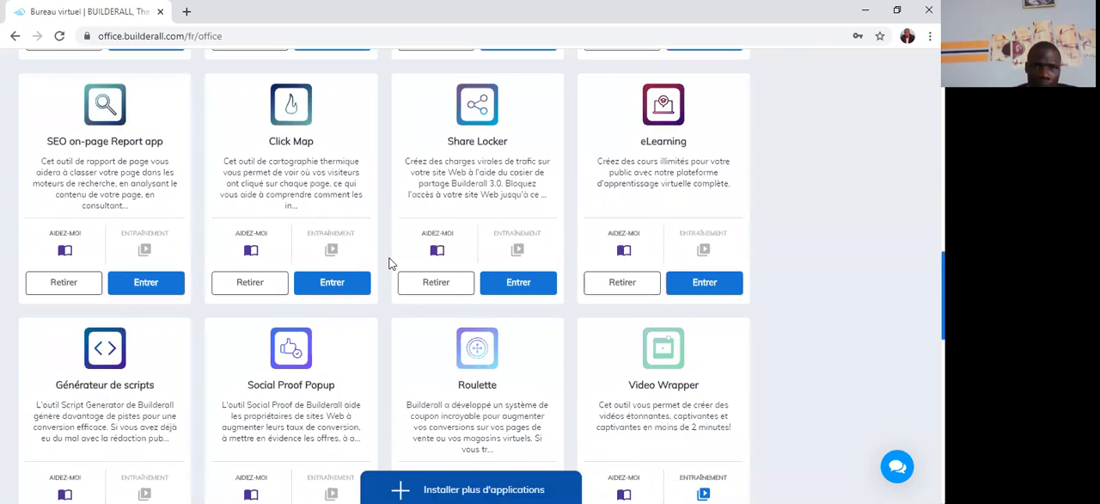
scroll(388, 263, down, 3)
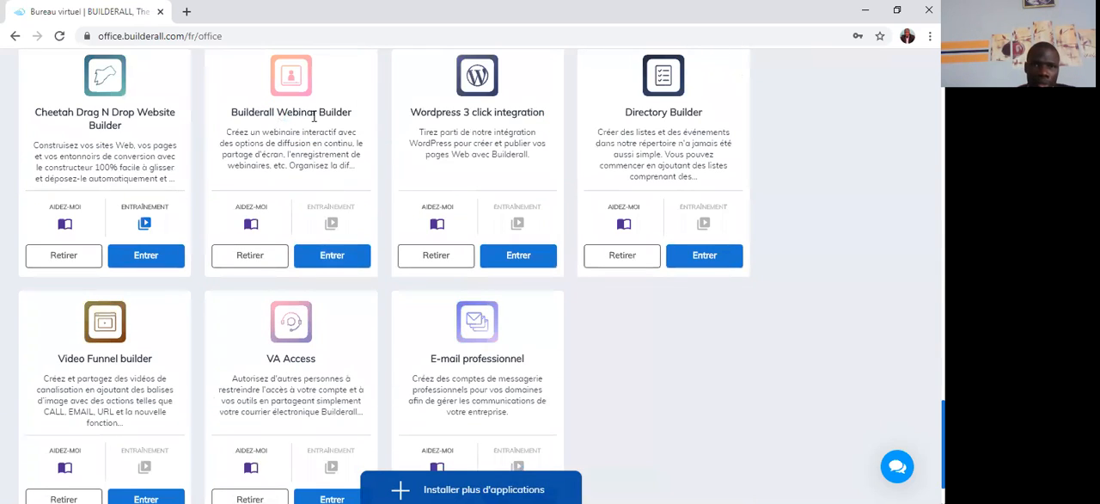
click(332, 256)
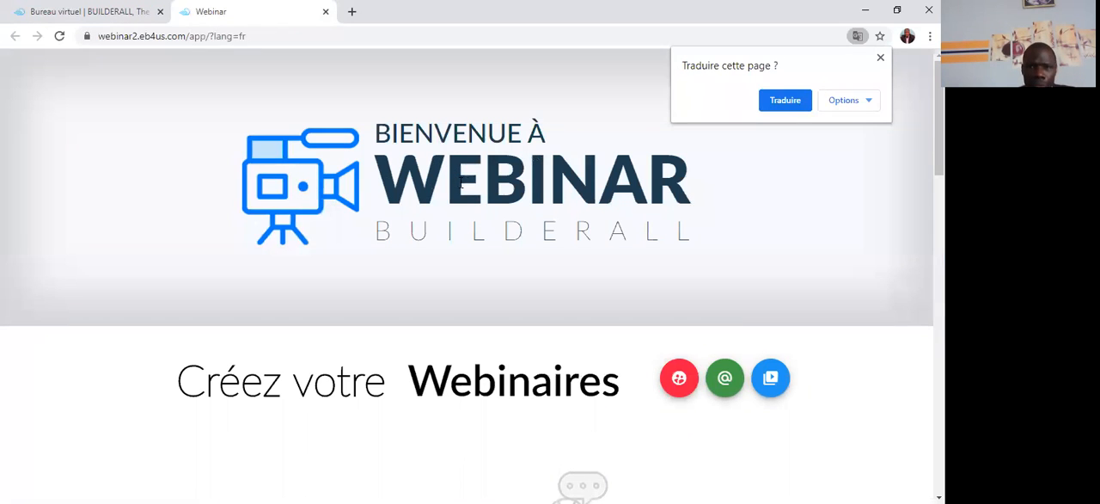
Step: Start a new webinar of the type "Salle Live / On-Demand avec chat et connexion"
scroll(520, 233, down, 3)
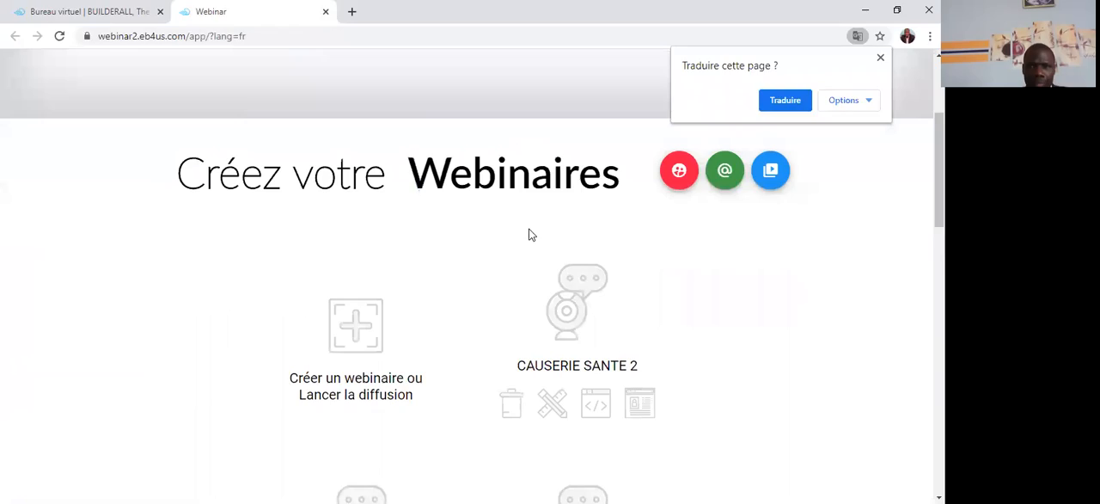
click(361, 328)
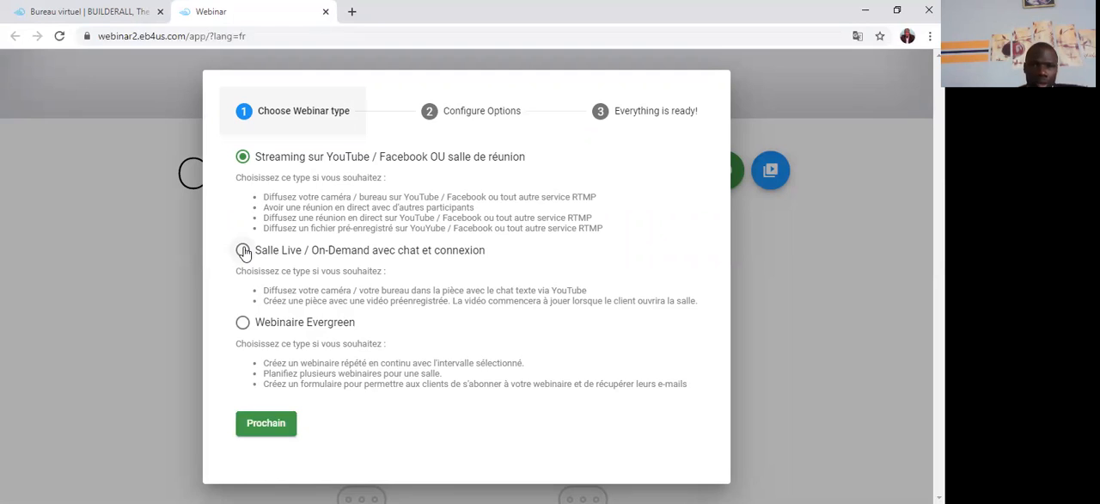
click(244, 250)
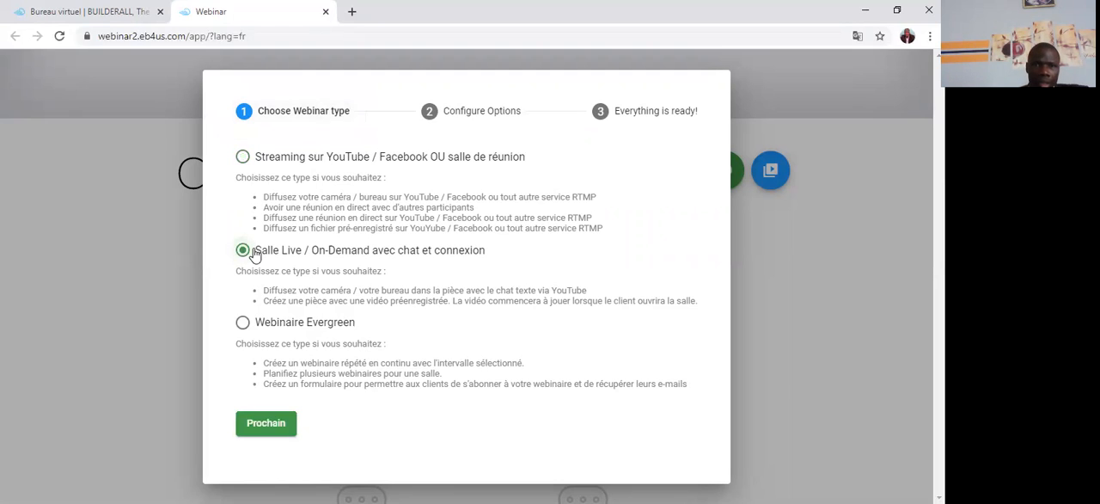
click(266, 425)
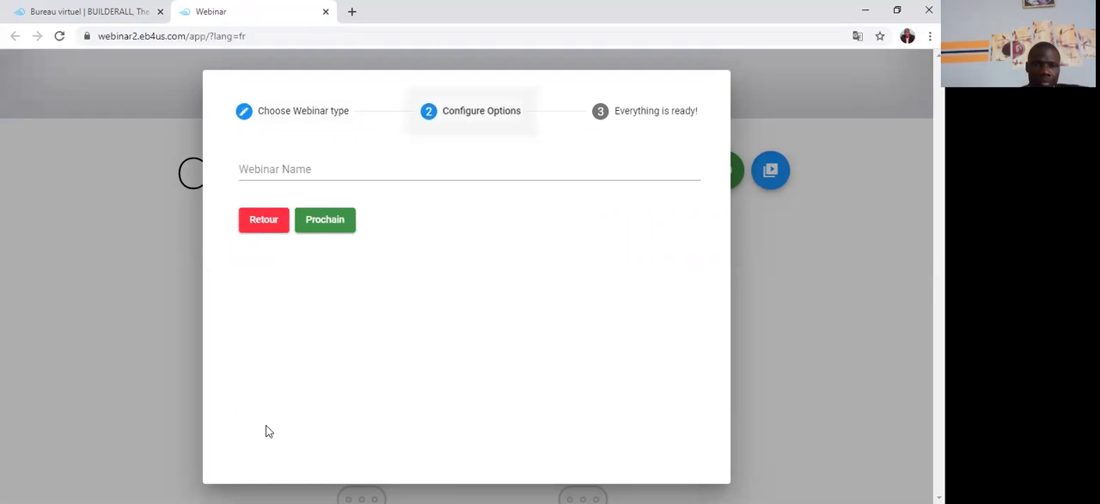
Step: Name the webinar "causerie santé 11" and create it
click(241, 168)
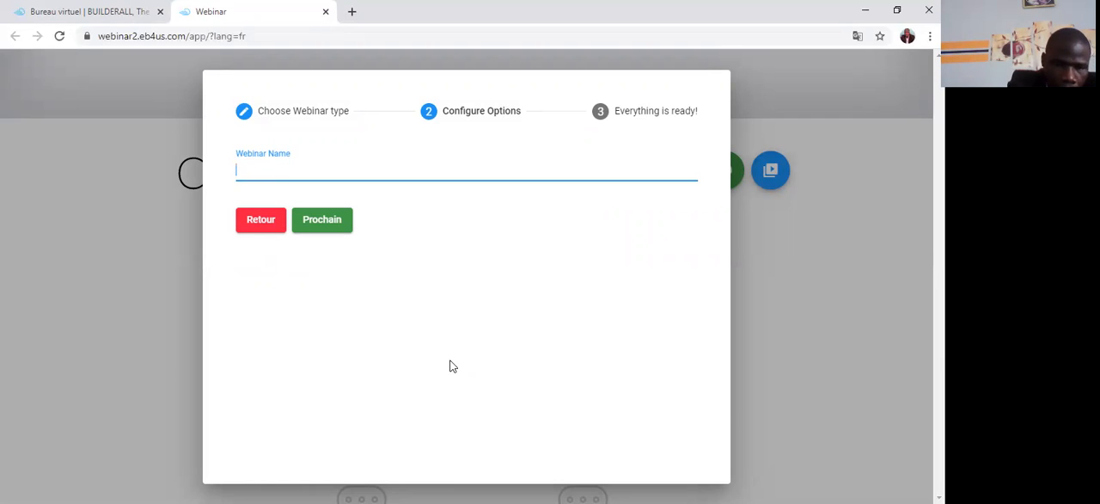
text(cau)
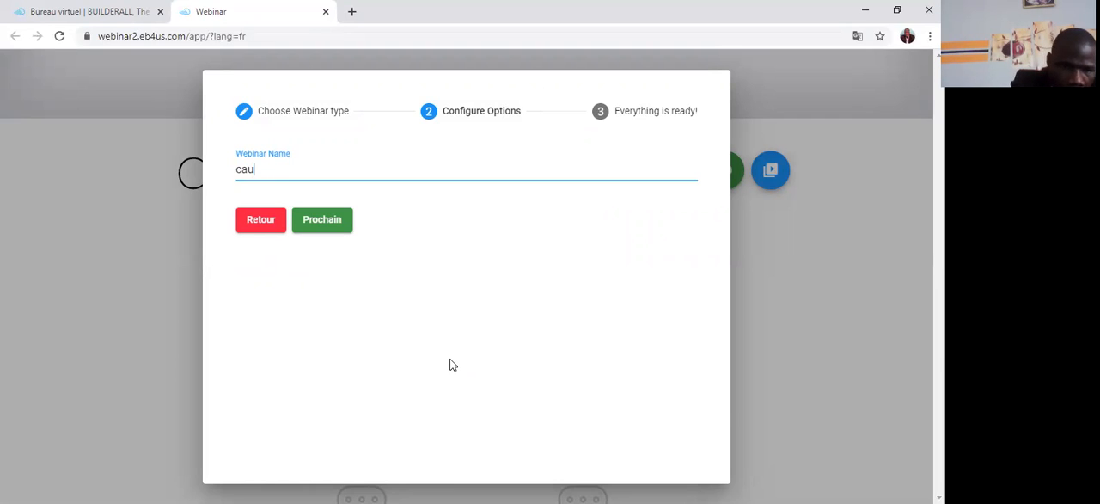
text(serie s)
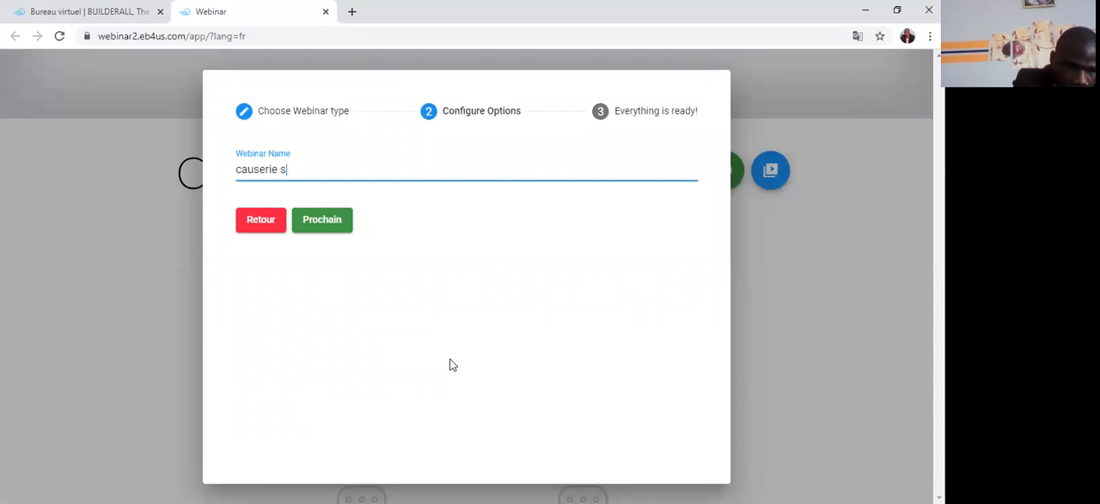
text(anté 11)
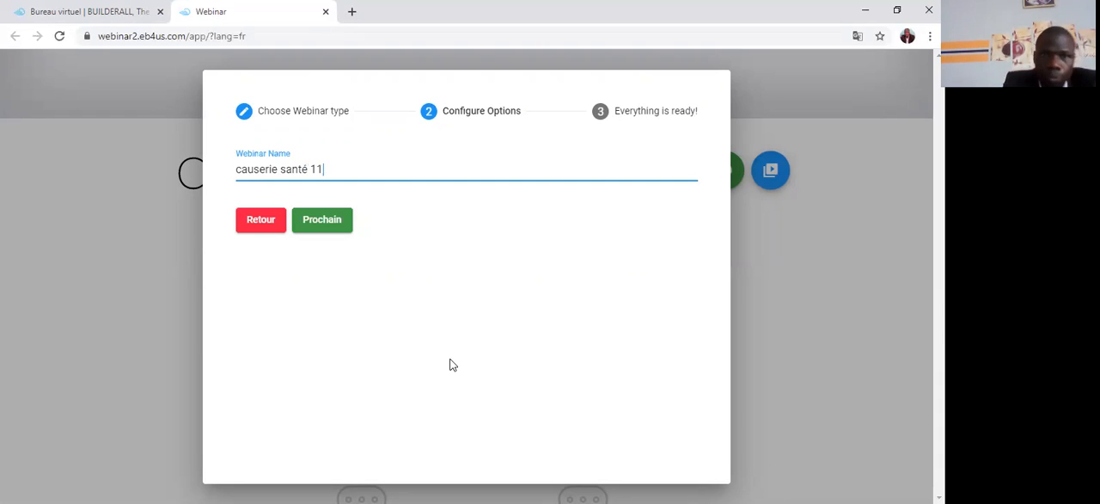
click(324, 227)
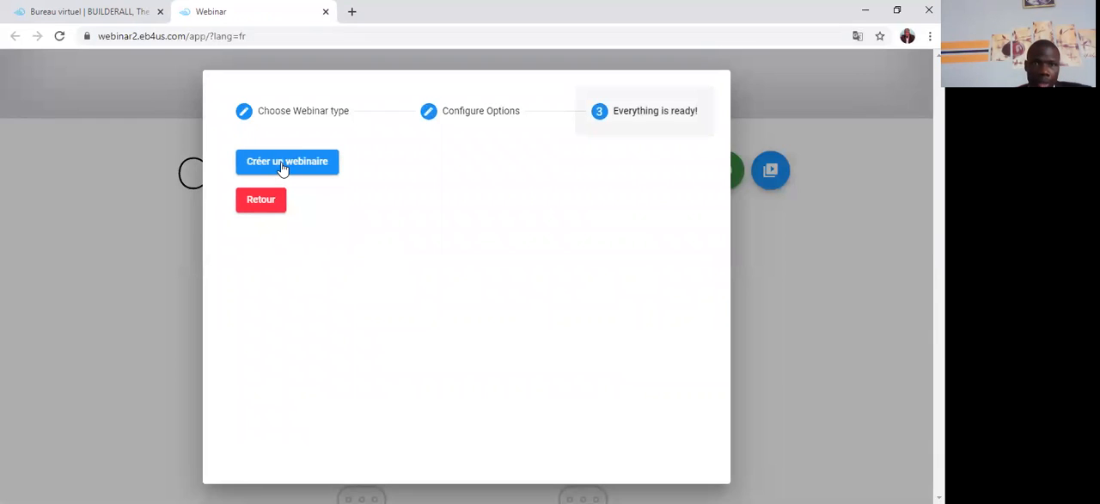
click(284, 166)
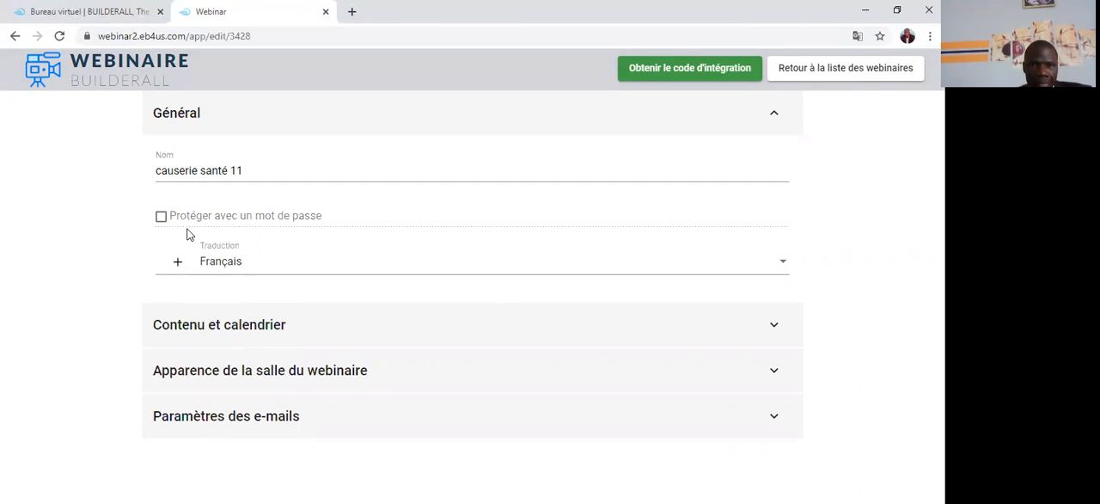
Step: In the webinar's content and calendar settings, set the video source to "Vidéo mise en ligne" and choose the "kenia" video
click(215, 329)
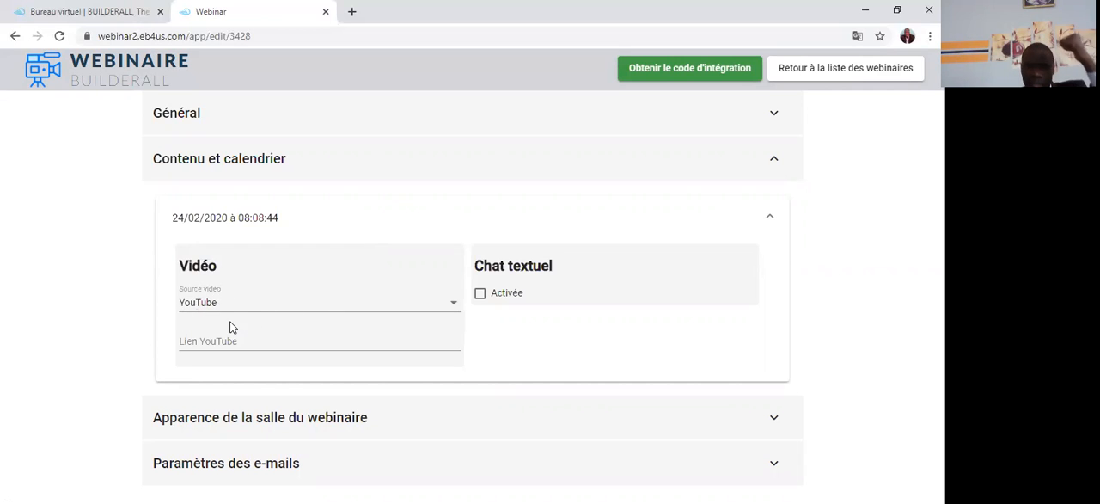
click(454, 308)
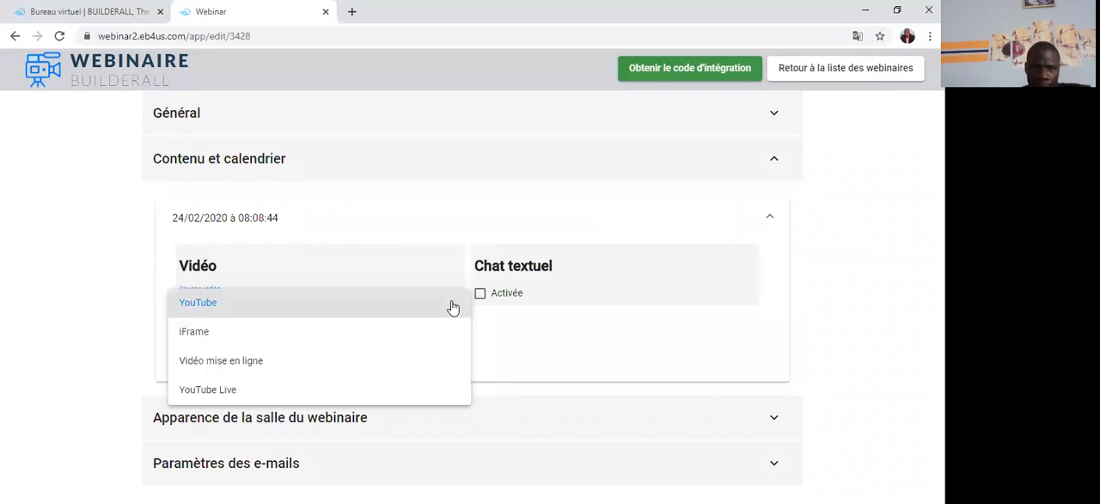
click(207, 363)
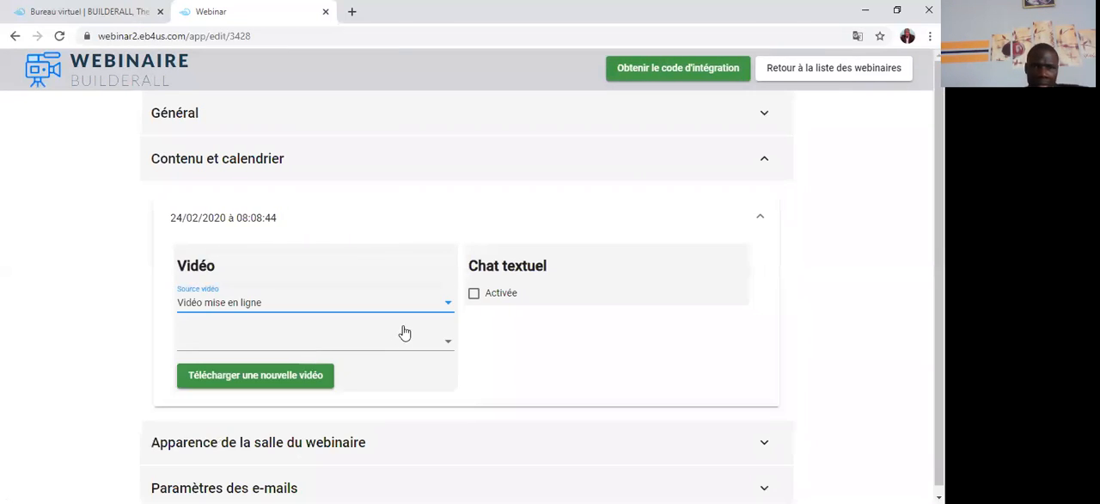
click(451, 348)
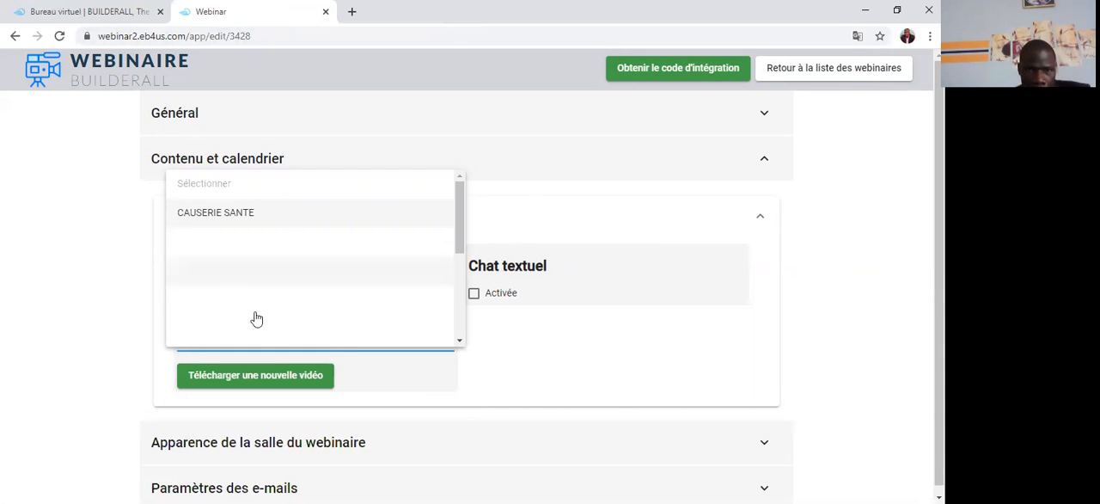
click(461, 343)
scroll(292, 304, down, 3)
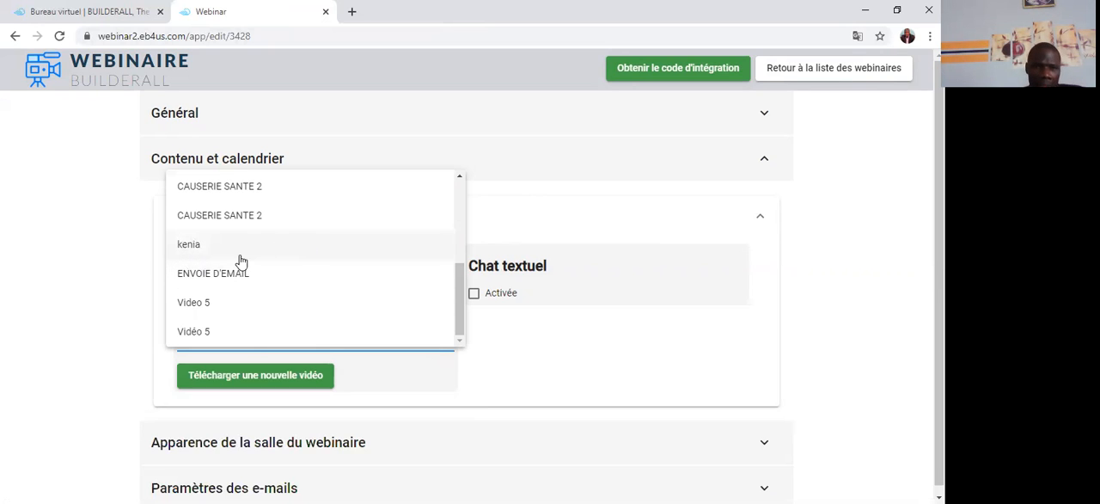
click(189, 247)
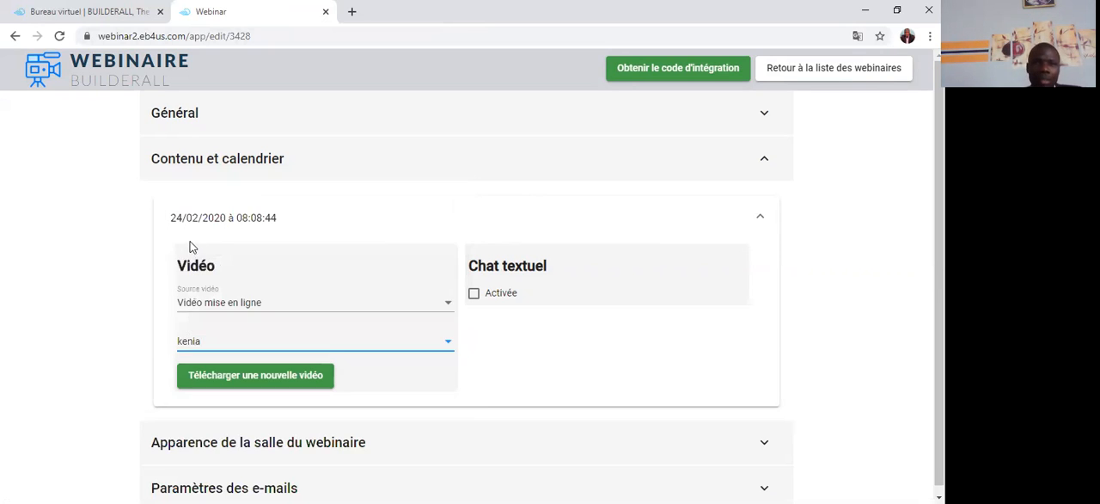
Step: Enable the text chat for the event and set its position to "Droite"
click(473, 294)
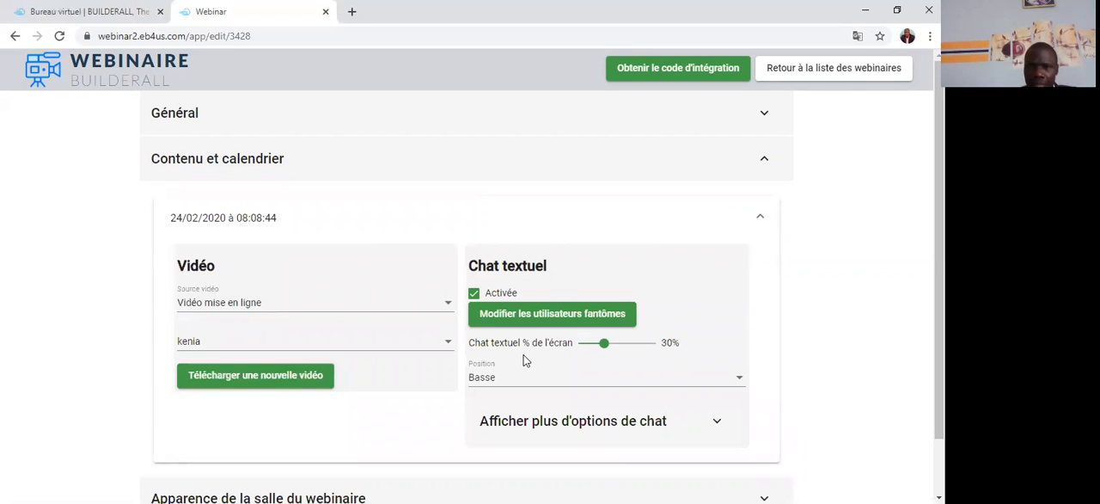
click(738, 383)
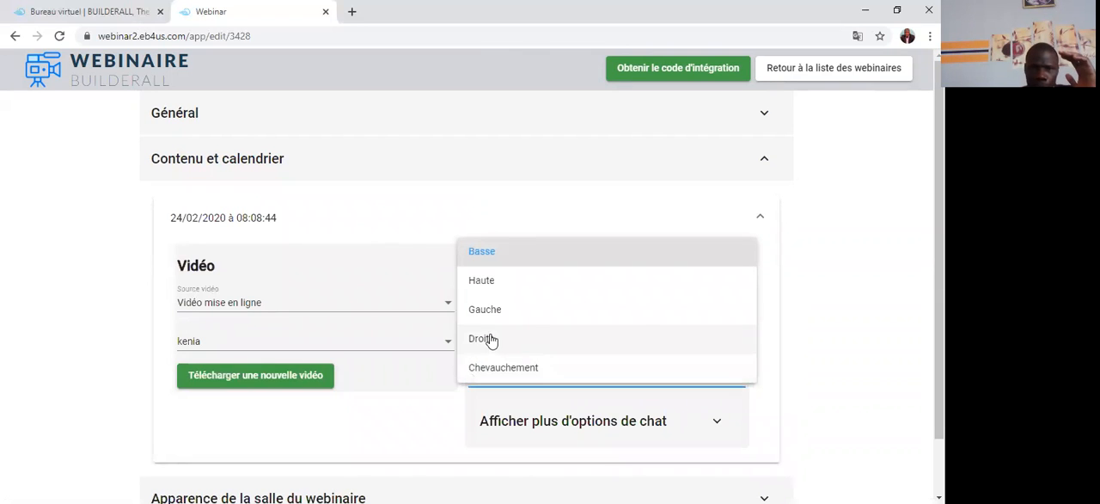
click(488, 339)
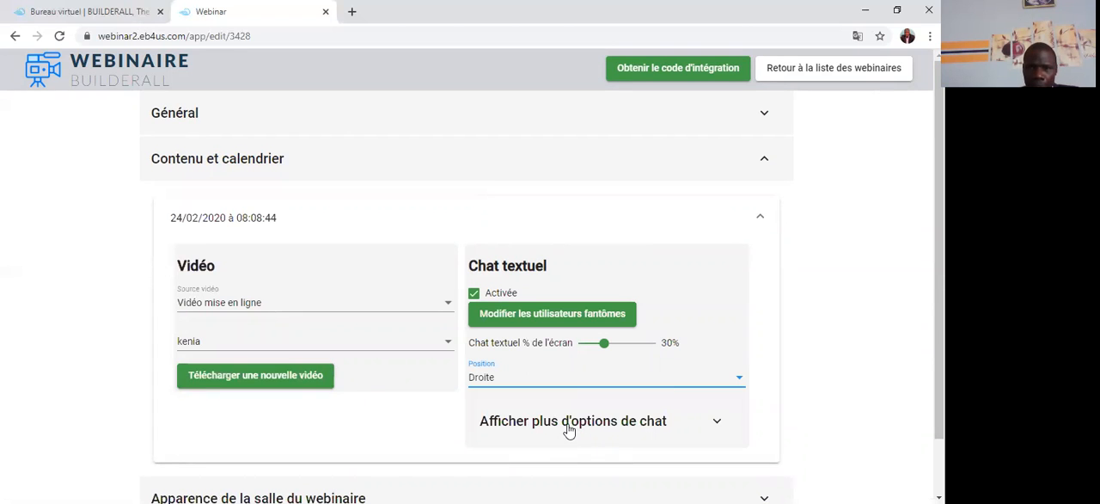
Step: Enable history recording in the additional chat options and download the chat history file
click(567, 427)
scroll(538, 436, down, 1)
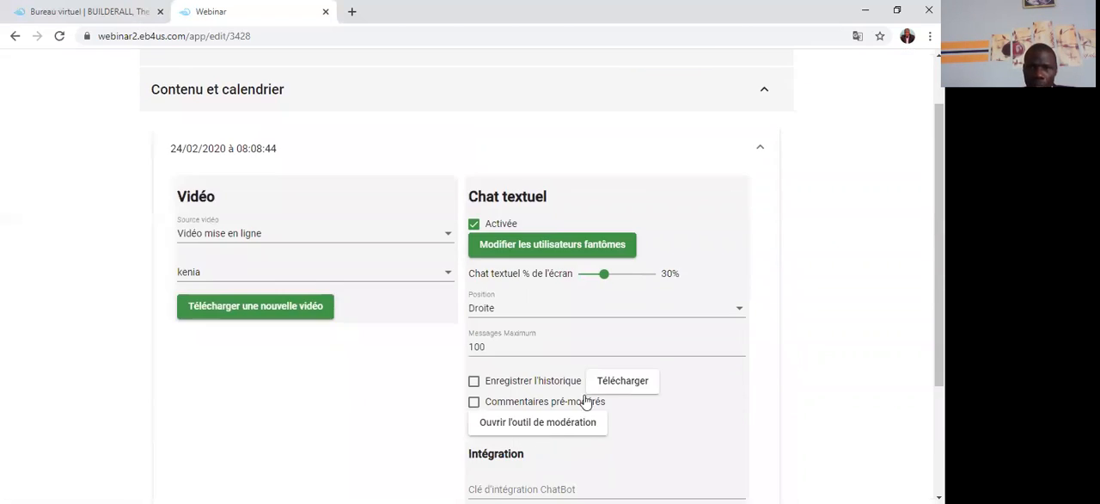
click(474, 382)
click(625, 386)
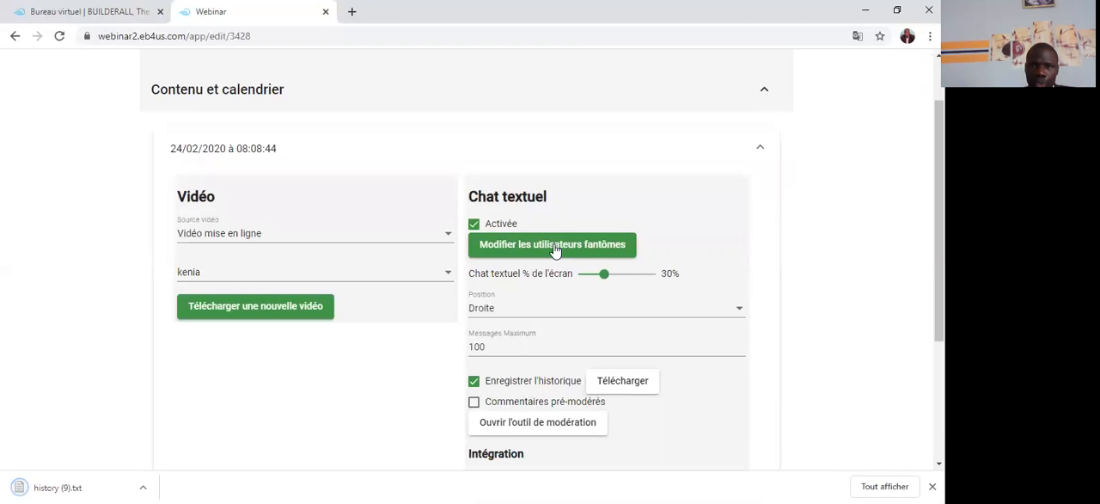
Step: Add a ghost user to the event's chat, entering a first name as the username
click(555, 248)
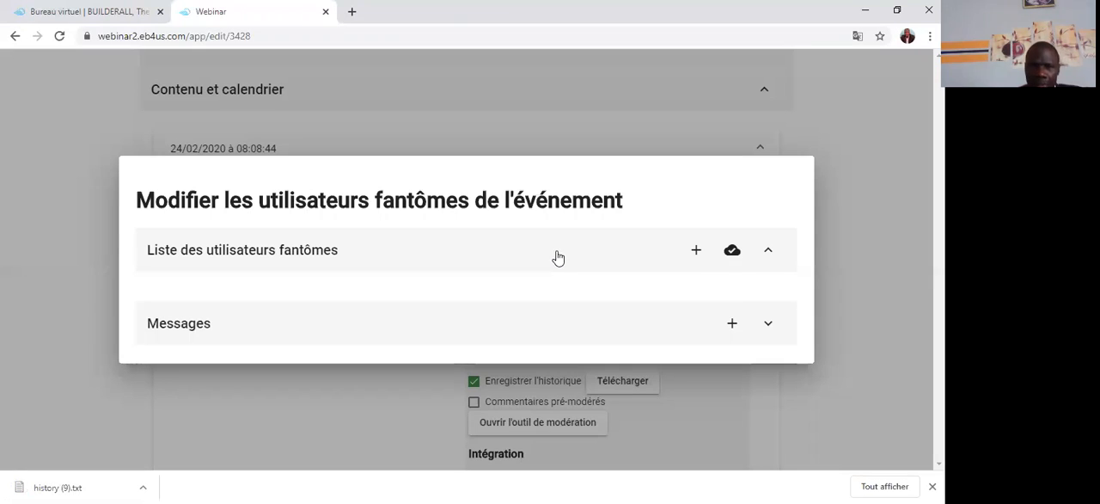
click(696, 249)
click(198, 258)
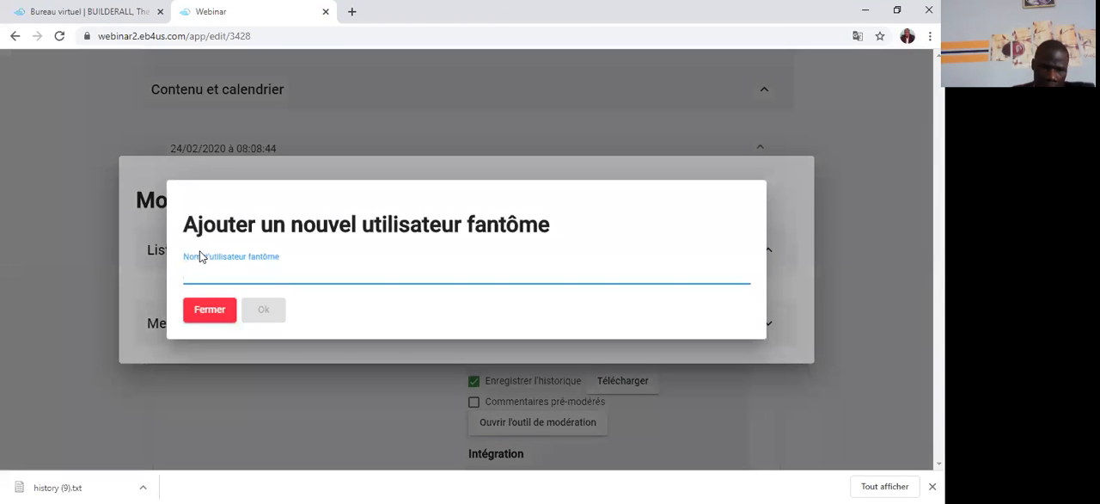
text(ko)
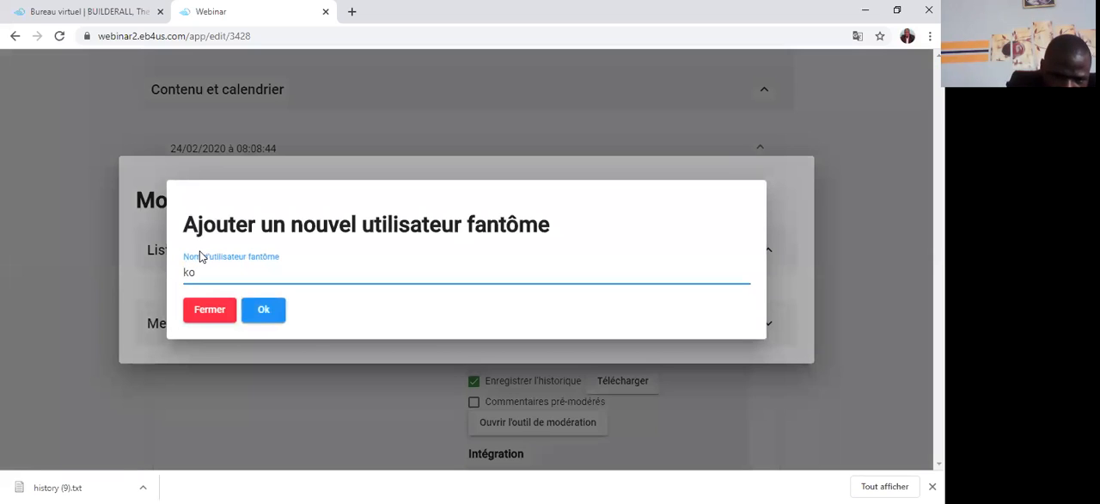
text(ffi)
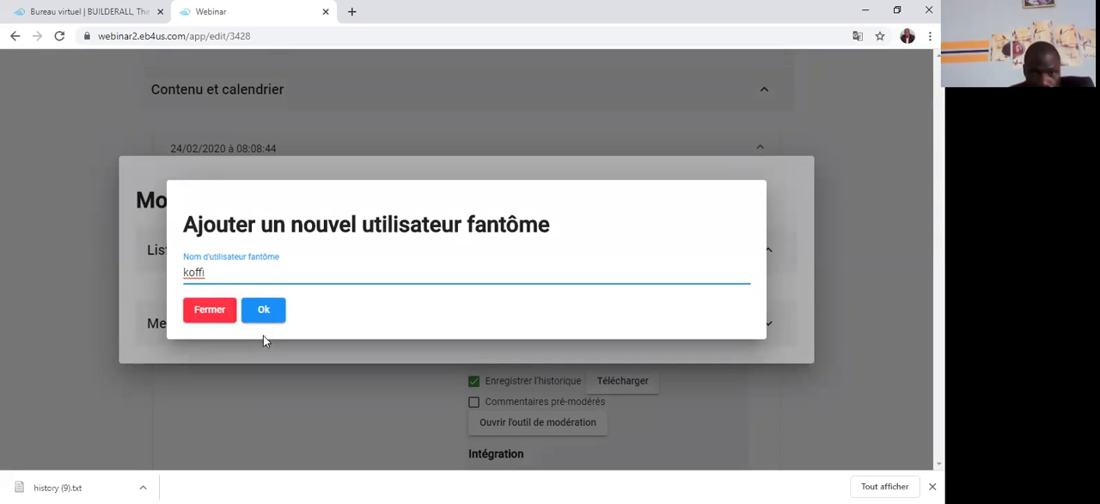
click(262, 314)
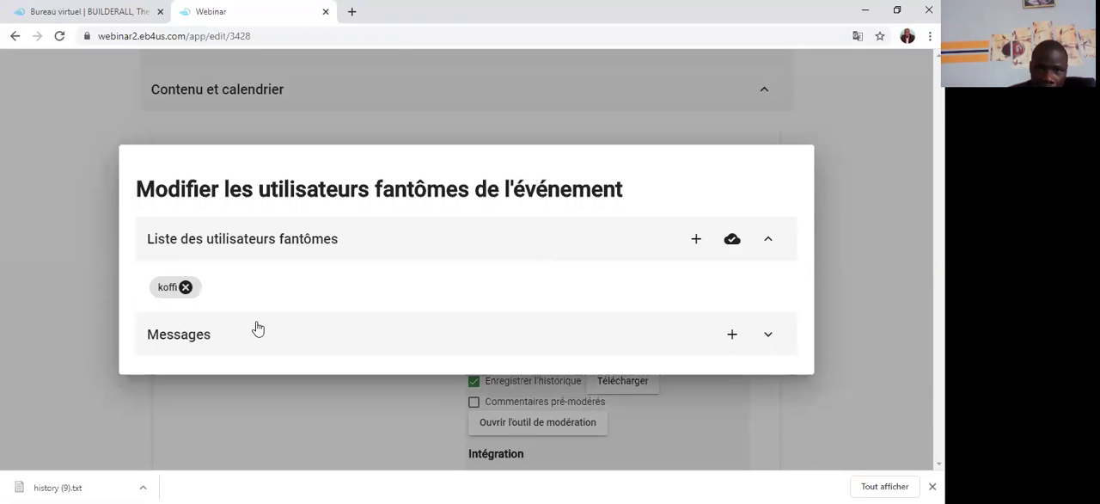
Step: Start a scripted chat message from the first ghost user with the text "salut"
click(732, 334)
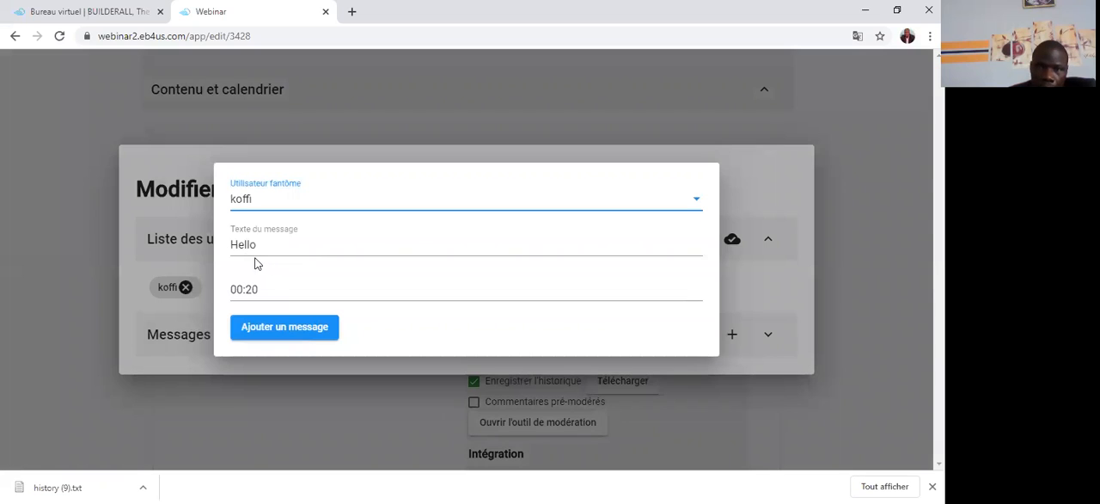
click(260, 245)
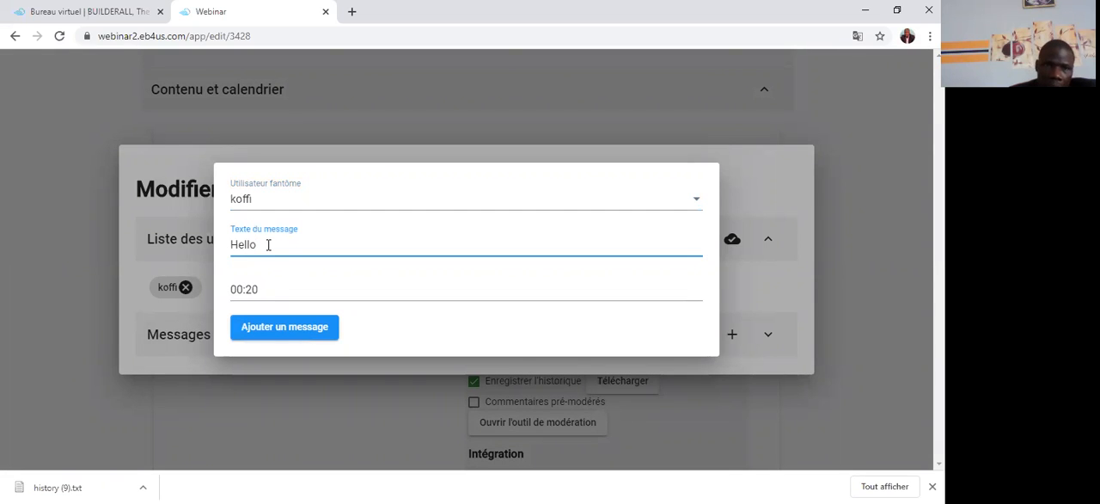
key(BackSpace)
key(BackSpace)
key(BackSpace)
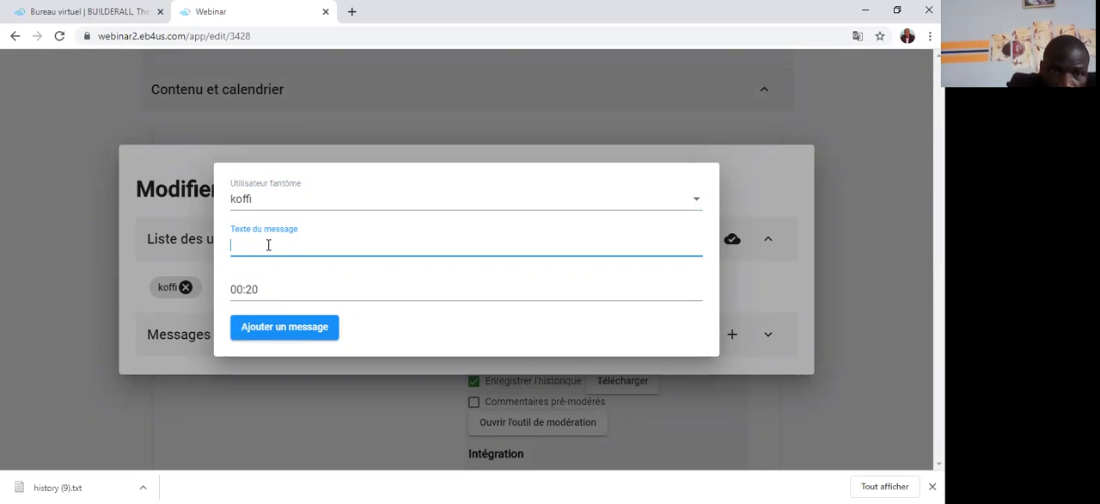
text(sa)
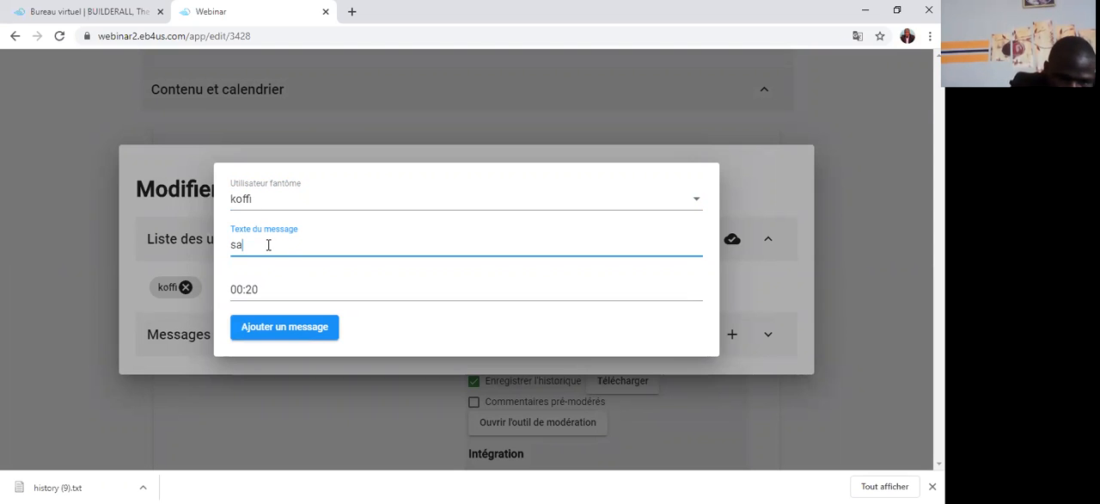
text(lut)
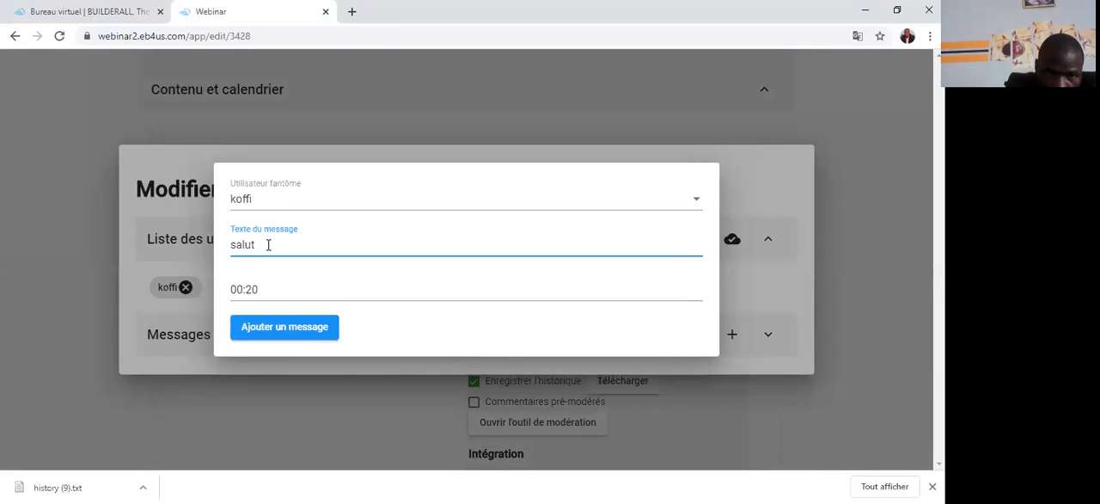
Step: Set the "salut" message's time to 0 minutes 8 seconds and add the message to the event
click(262, 292)
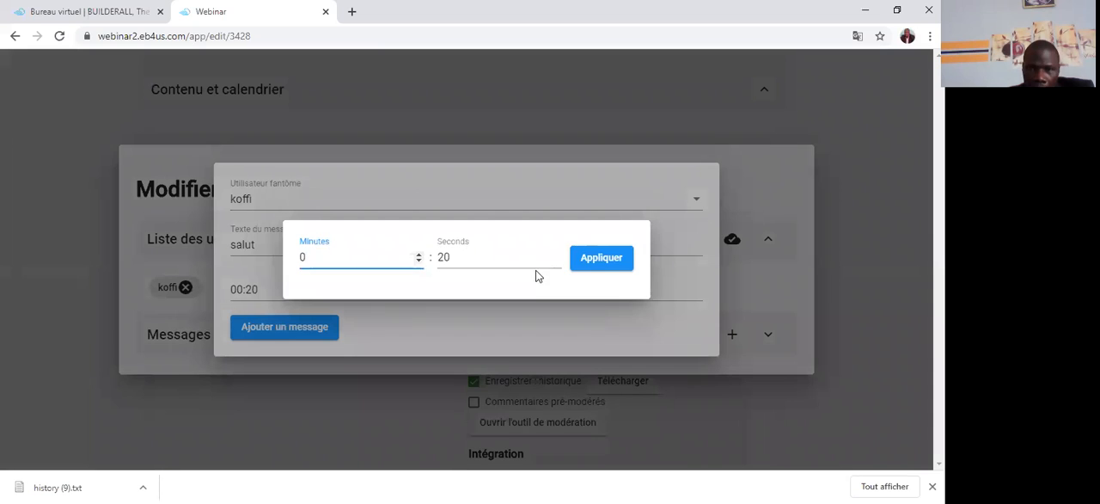
click(555, 260)
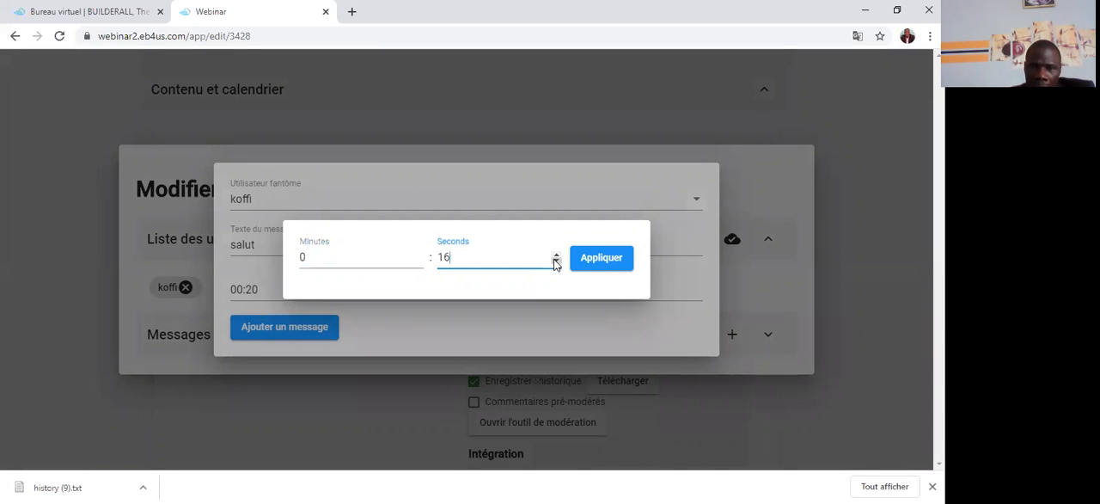
click(557, 261)
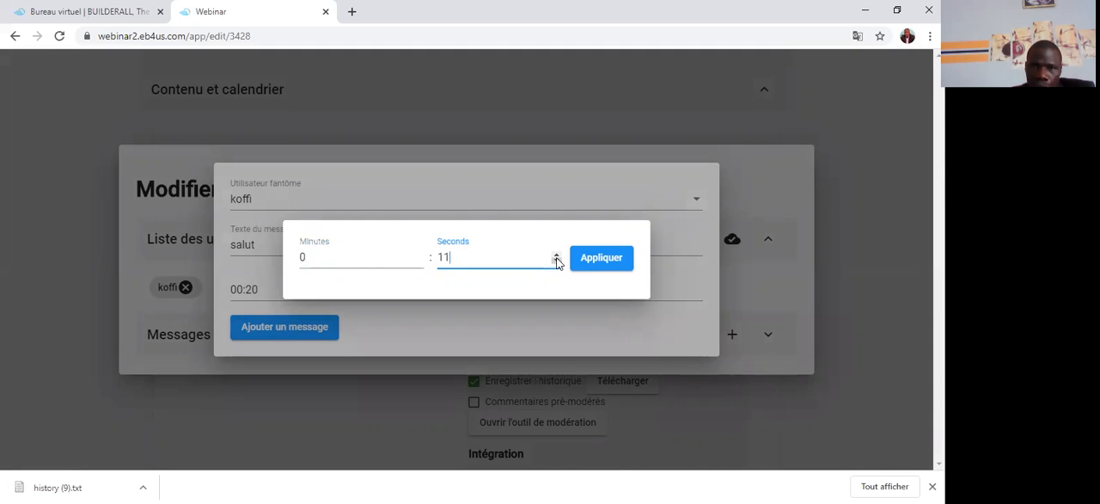
click(556, 263)
click(556, 263)
click(556, 264)
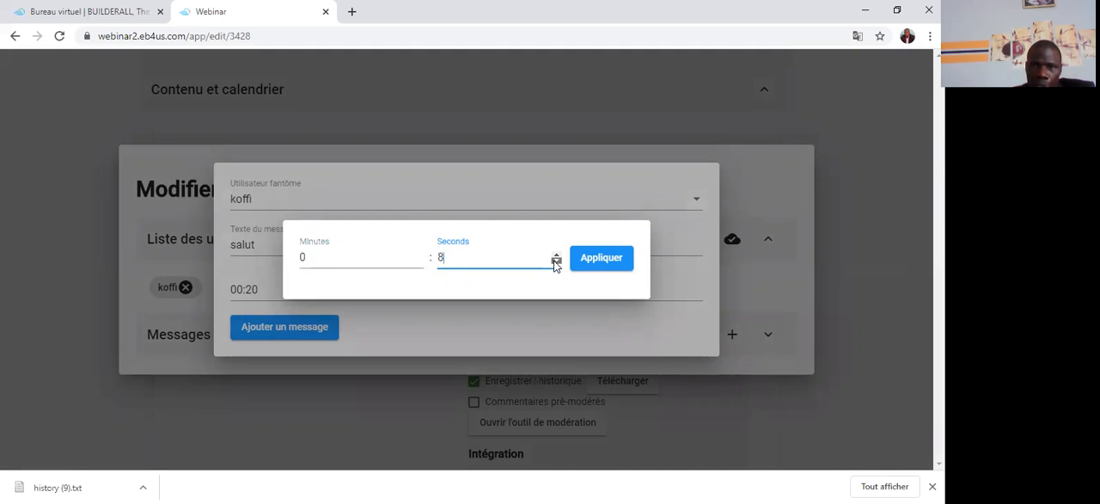
click(599, 258)
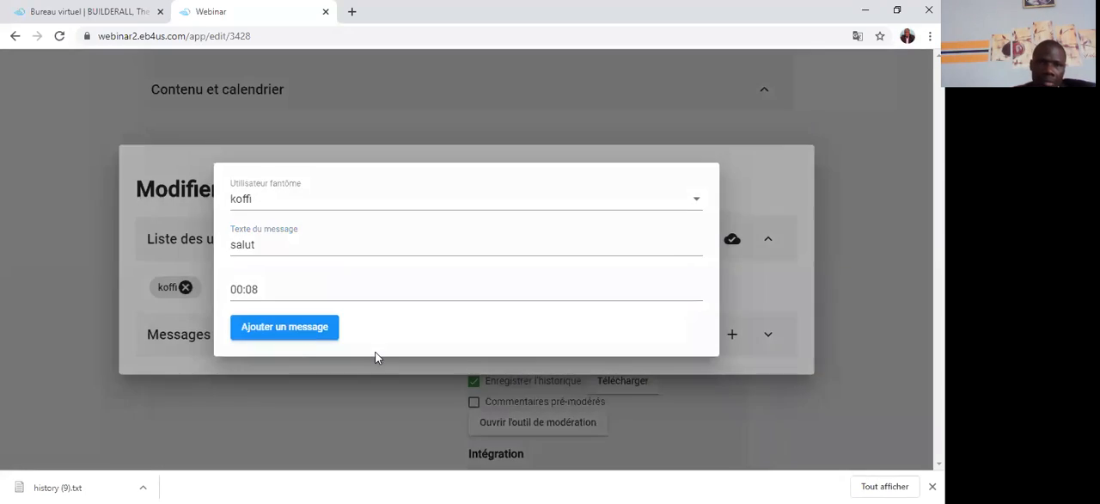
click(282, 327)
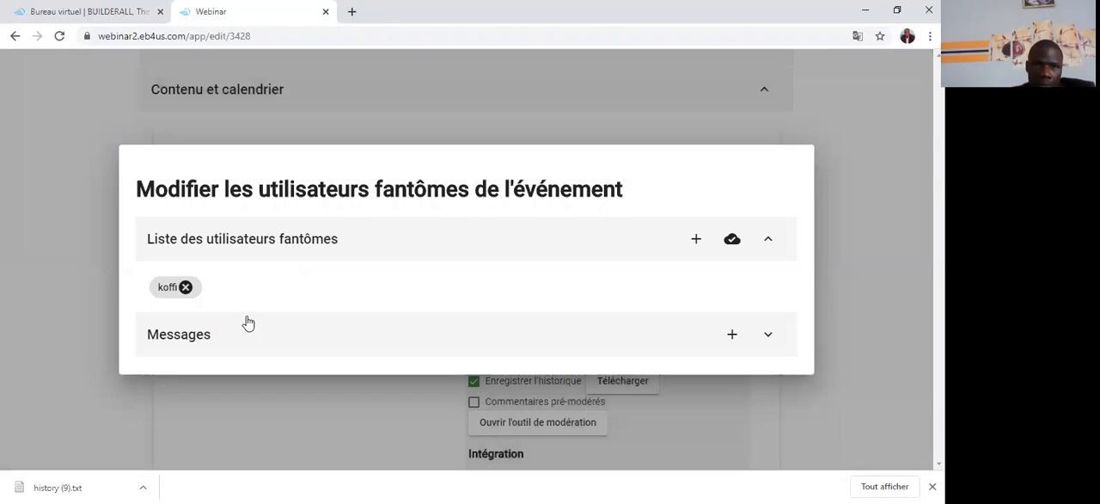
Step: Add a second ghost user to the event, entering a female first name as the username
click(697, 239)
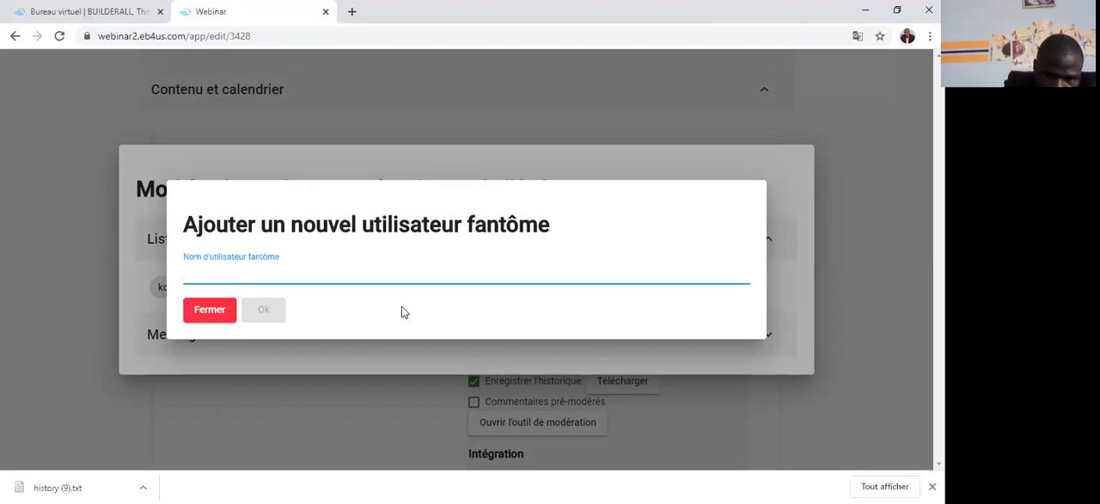
text(Melinini)
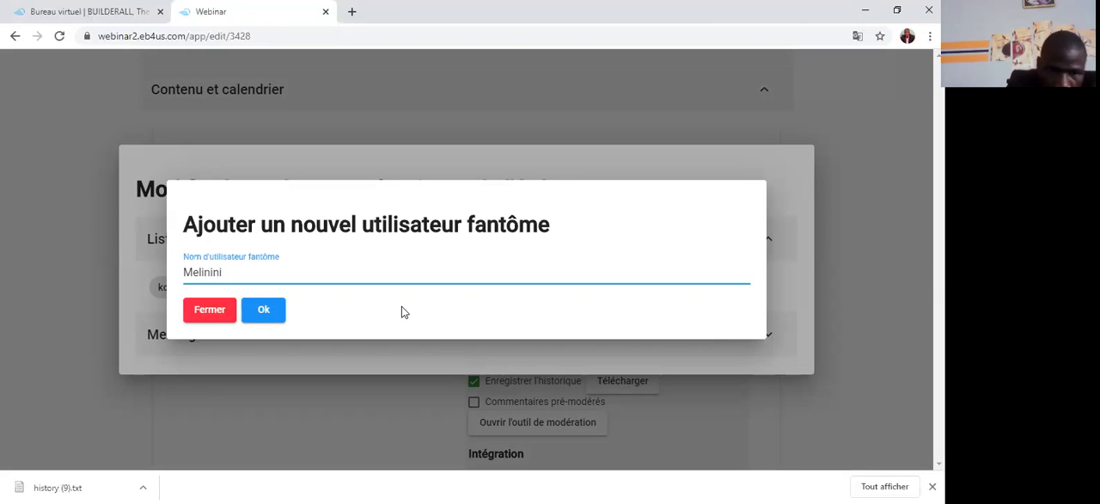
key(BackSpace)
key(BackSpace)
key(BackSpace)
key(BackSpace)
key(BackSpace)
key(BackSpace)
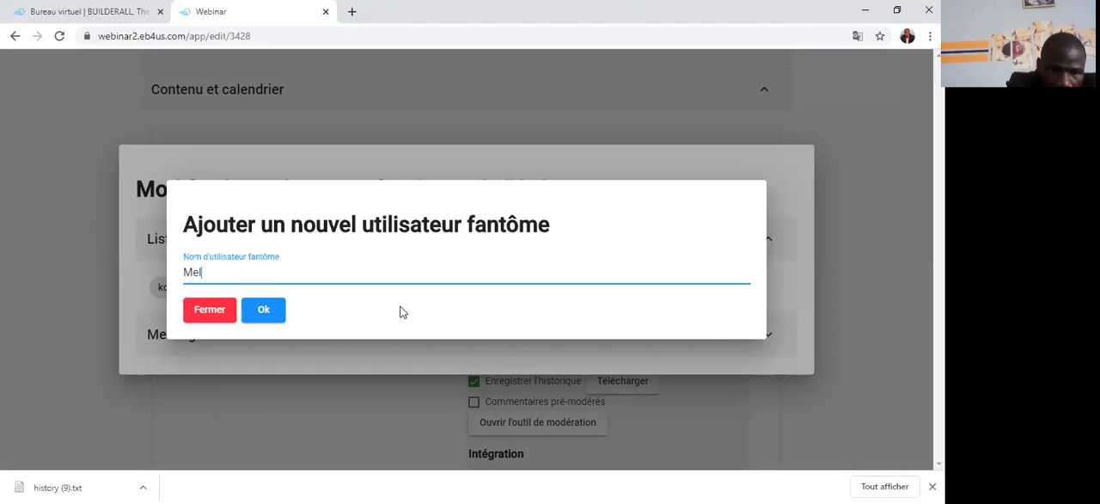
text(anie)
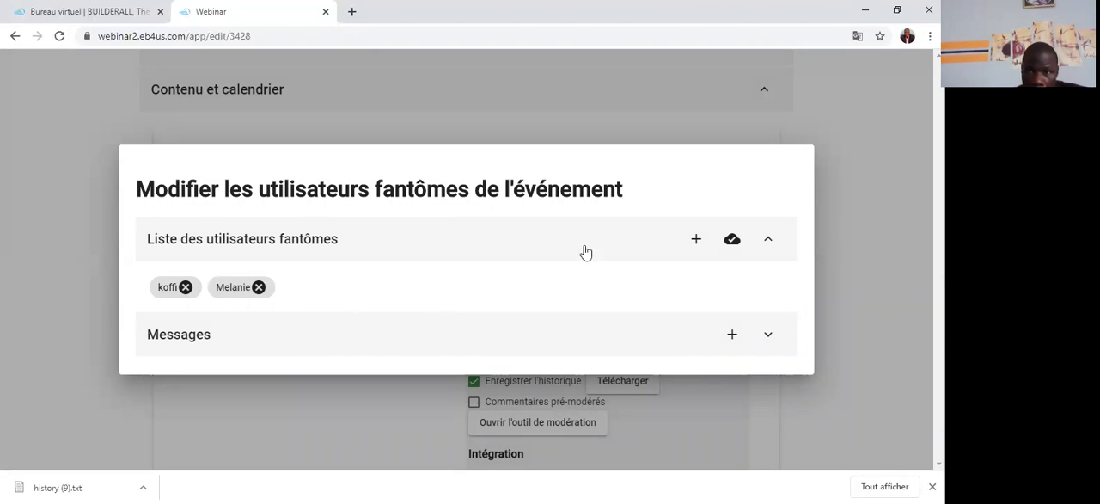
Step: Start a message from the second ghost user with the text "votre conférence est magnifique"
click(730, 335)
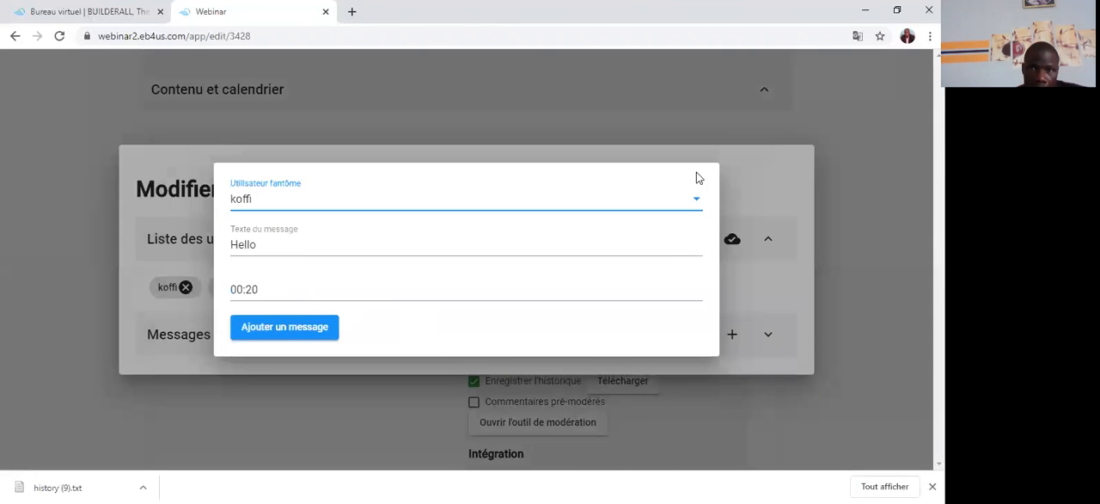
click(696, 200)
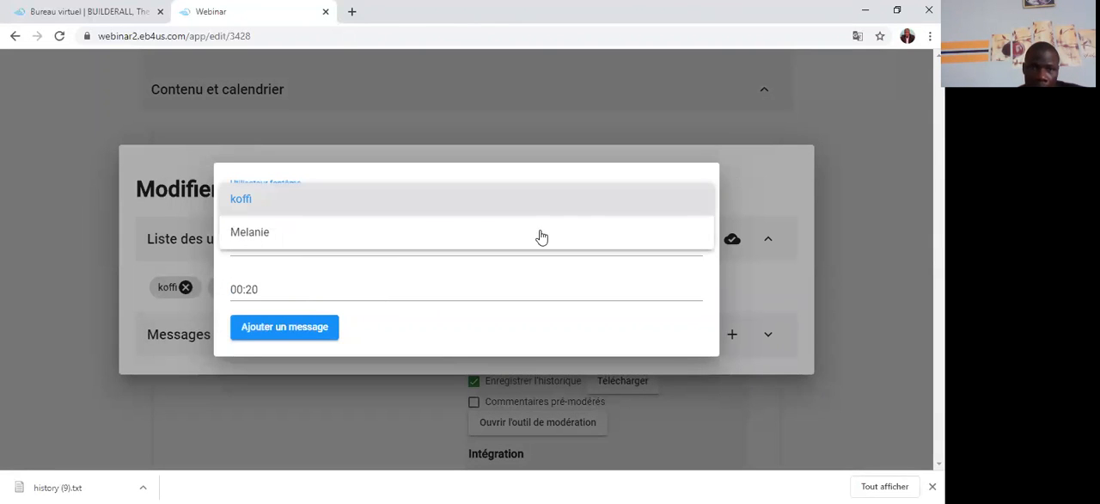
click(261, 237)
click(263, 247)
key(BackSpace)
key(BackSpace)
key(BackSpace)
key(BackSpace)
key(BackSpace)
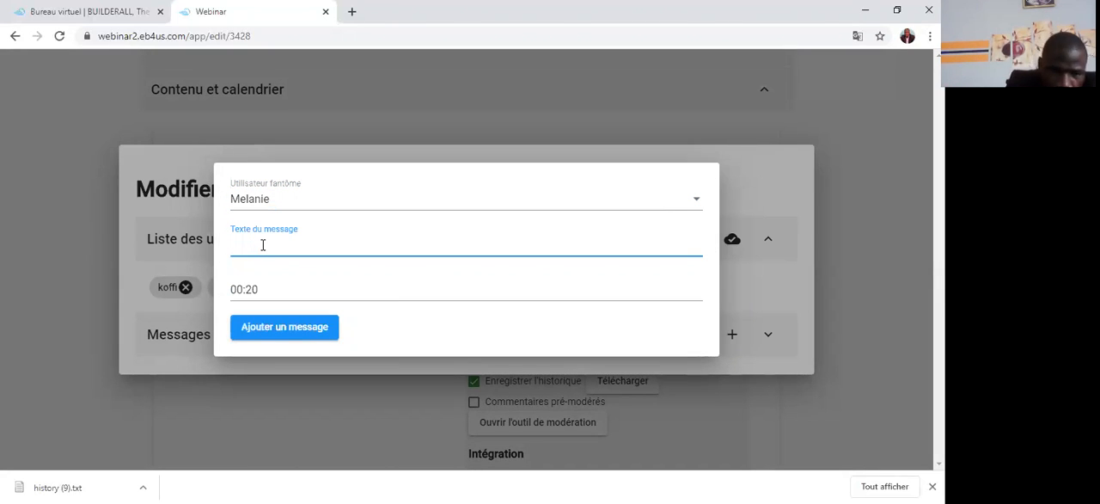
text(vo)
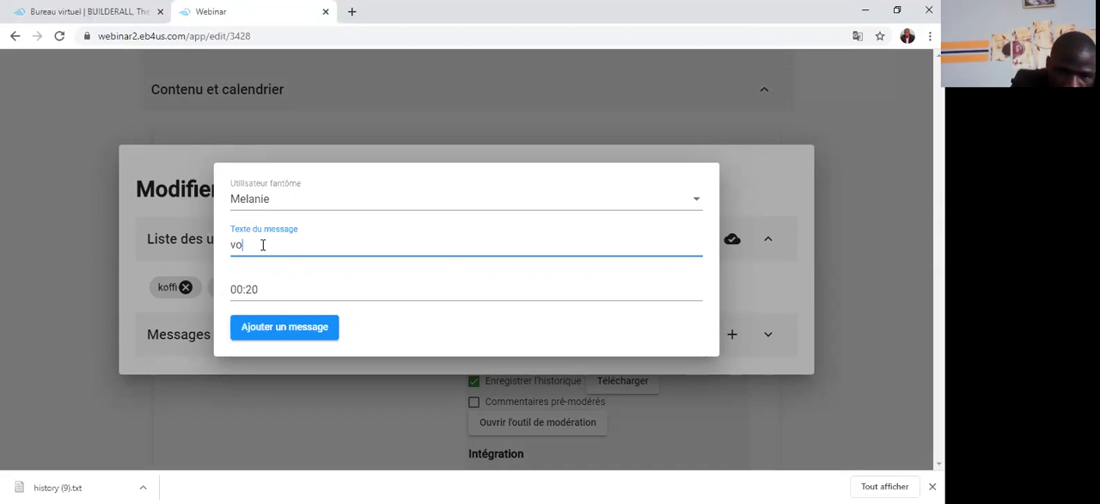
text(tre confére)
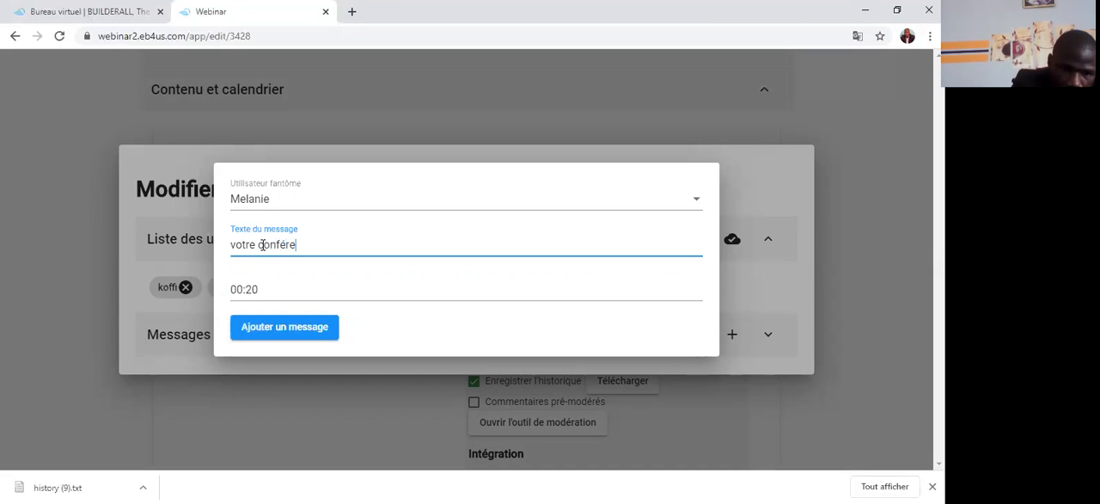
text(nce)
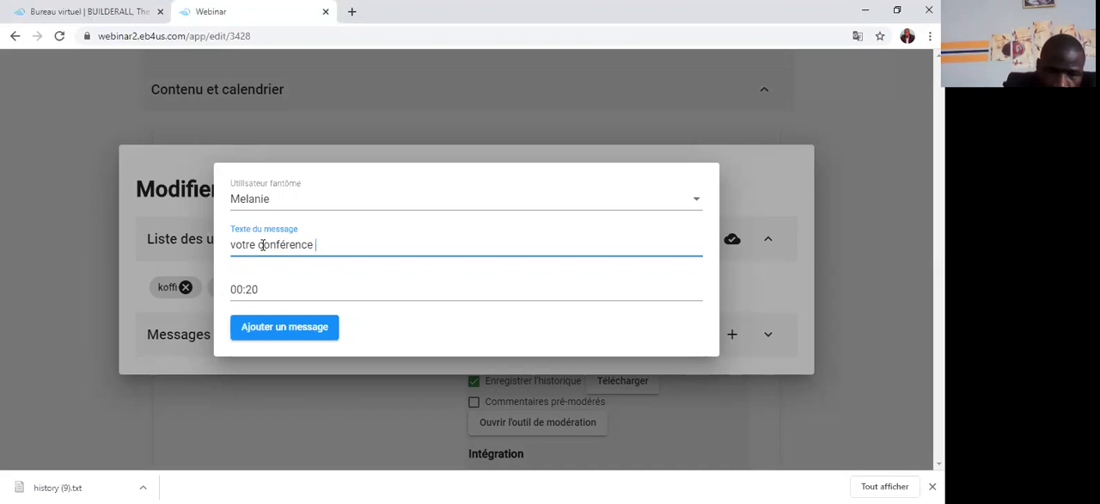
text( est magnifique)
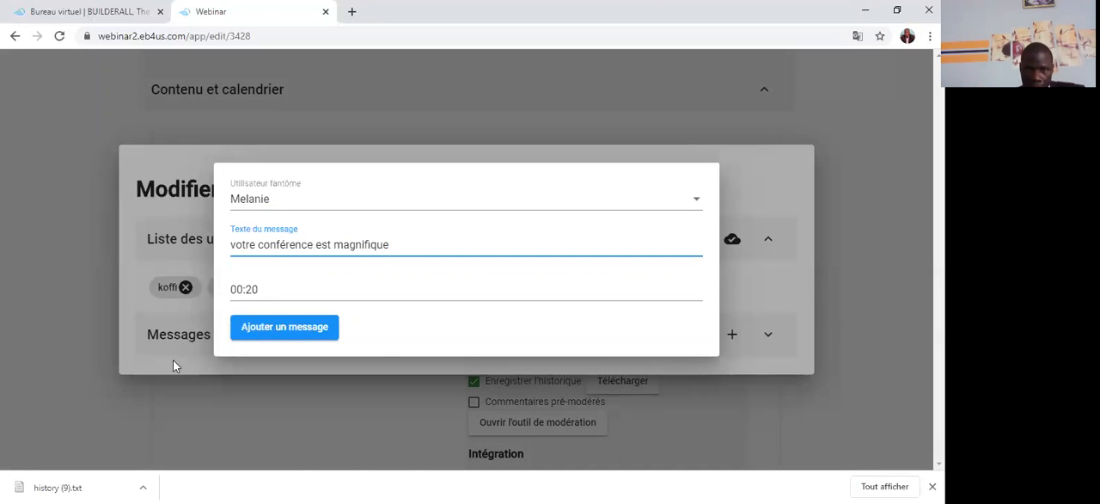
Step: Set the second ghost user's message time to 0 minutes 12 seconds, add the message and close the ghost-user settings
click(255, 289)
click(277, 295)
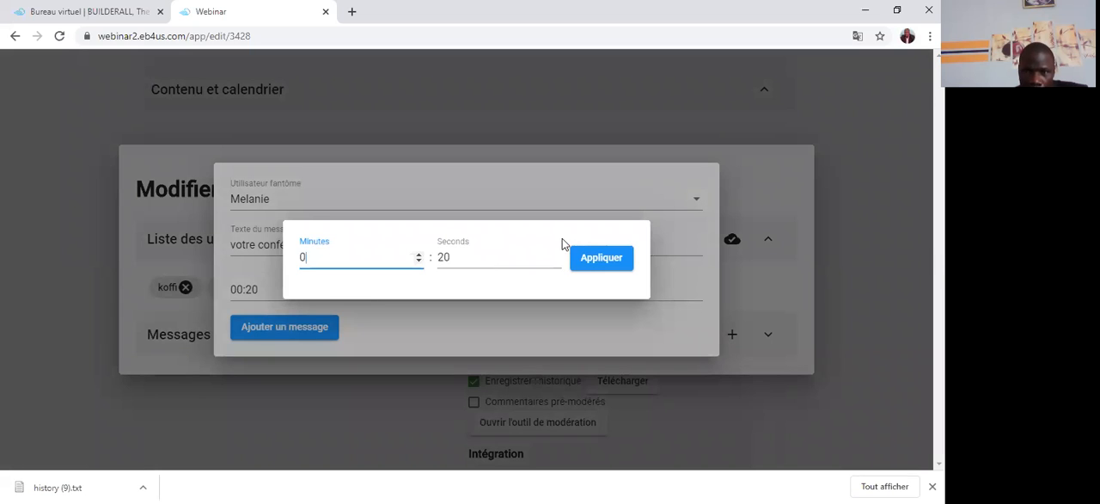
double_click(556, 262)
double_click(556, 262)
click(556, 262)
click(556, 262)
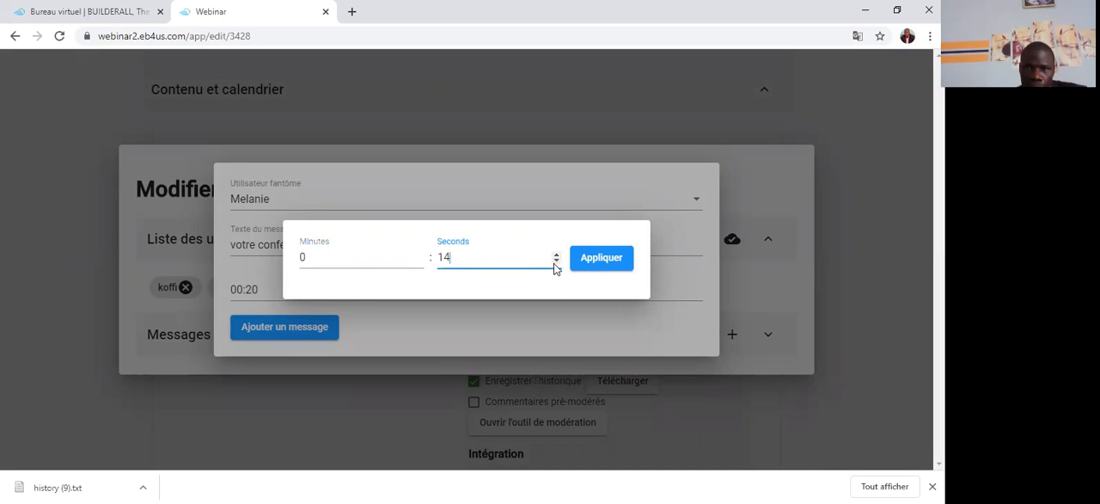
click(556, 263)
click(556, 262)
click(593, 260)
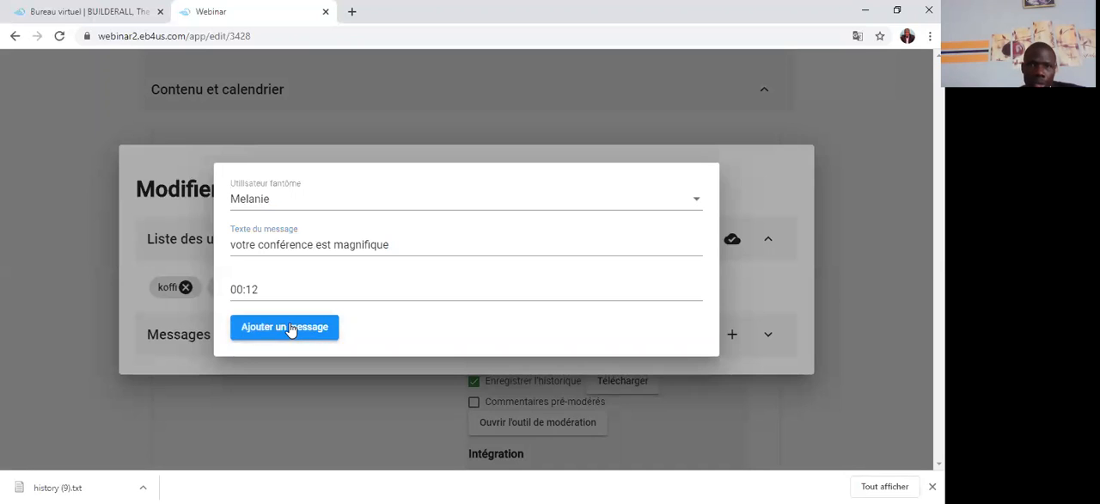
click(290, 329)
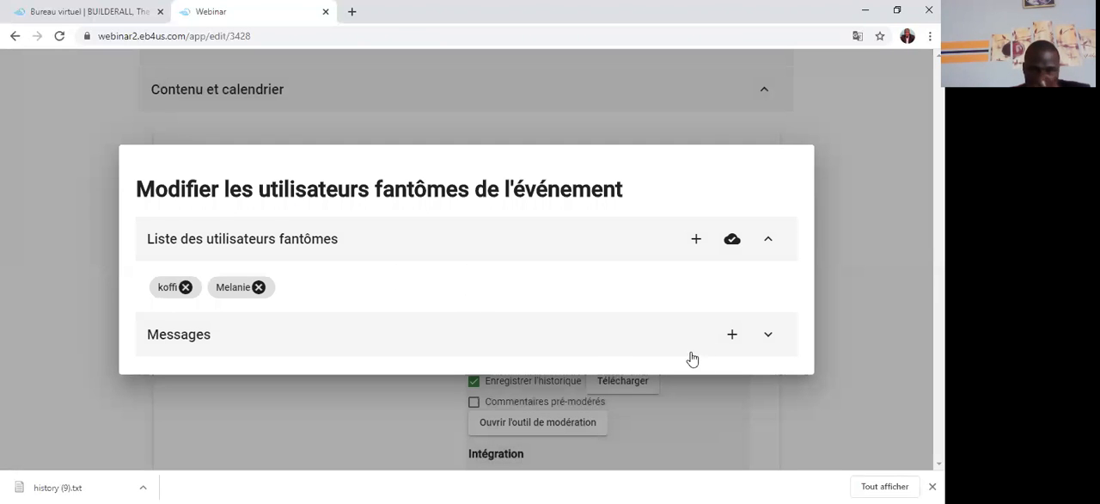
click(833, 348)
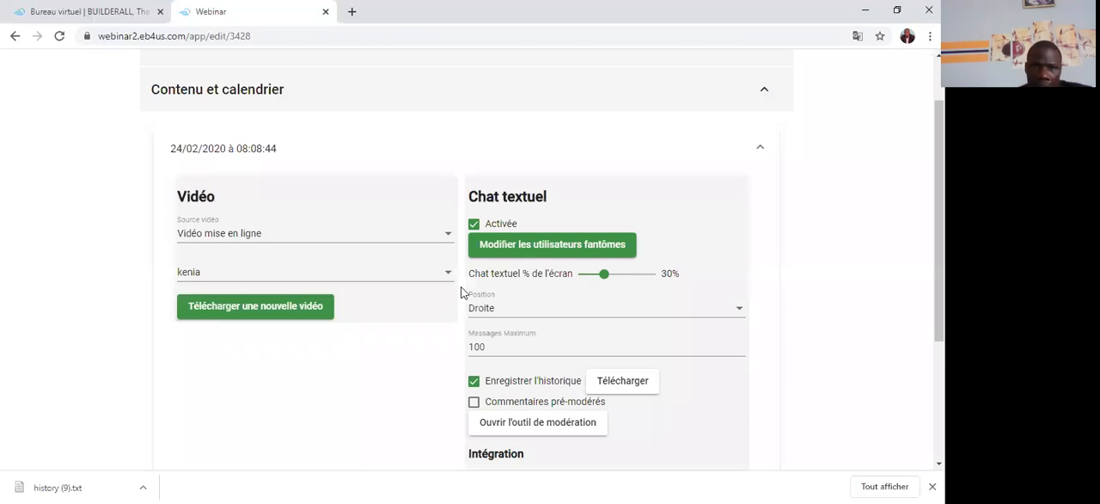
scroll(431, 276, down, 2)
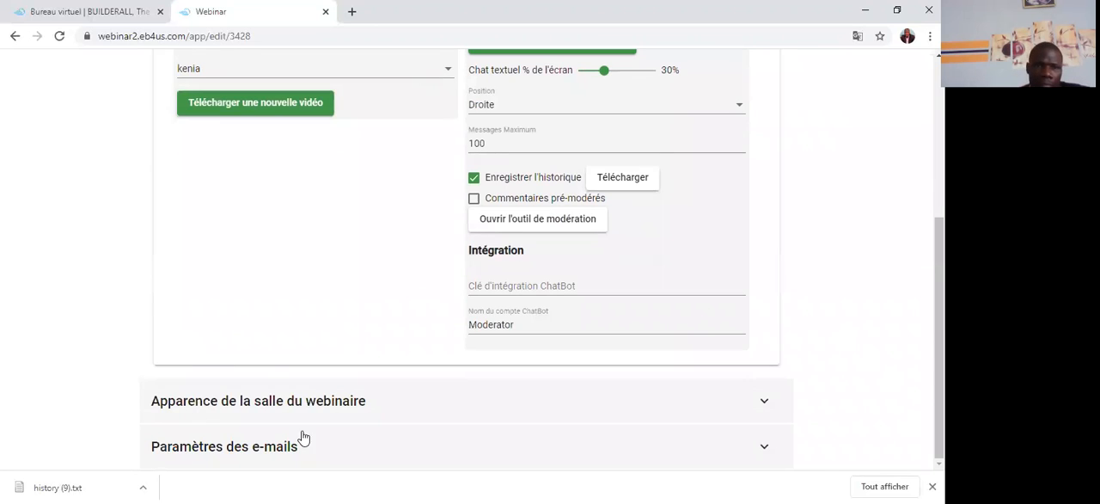
click(246, 404)
double_click(271, 238)
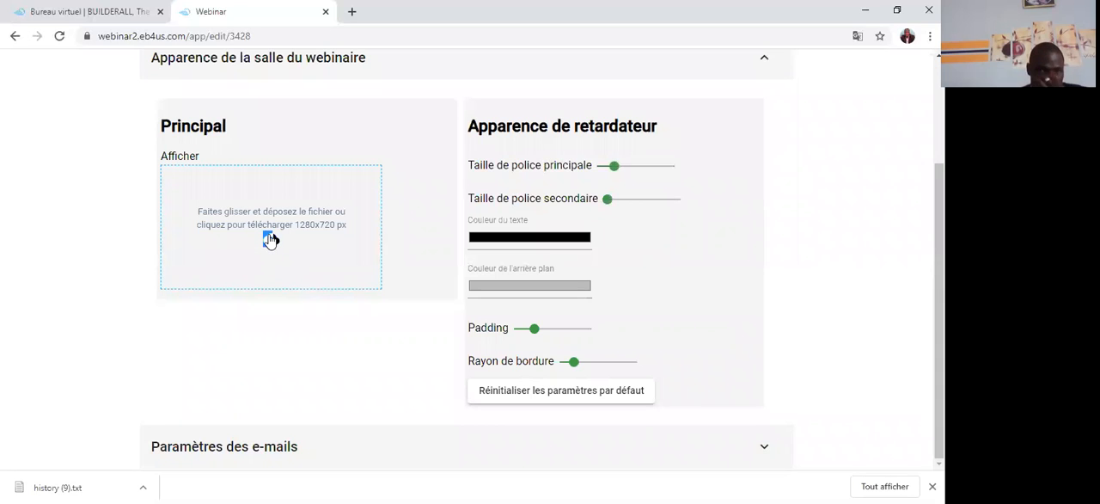
click(270, 239)
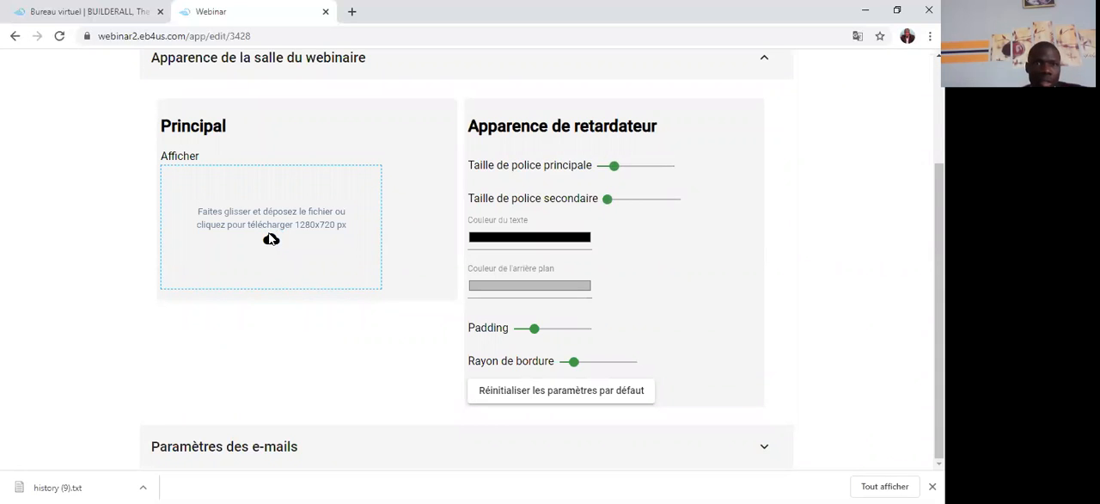
click(271, 238)
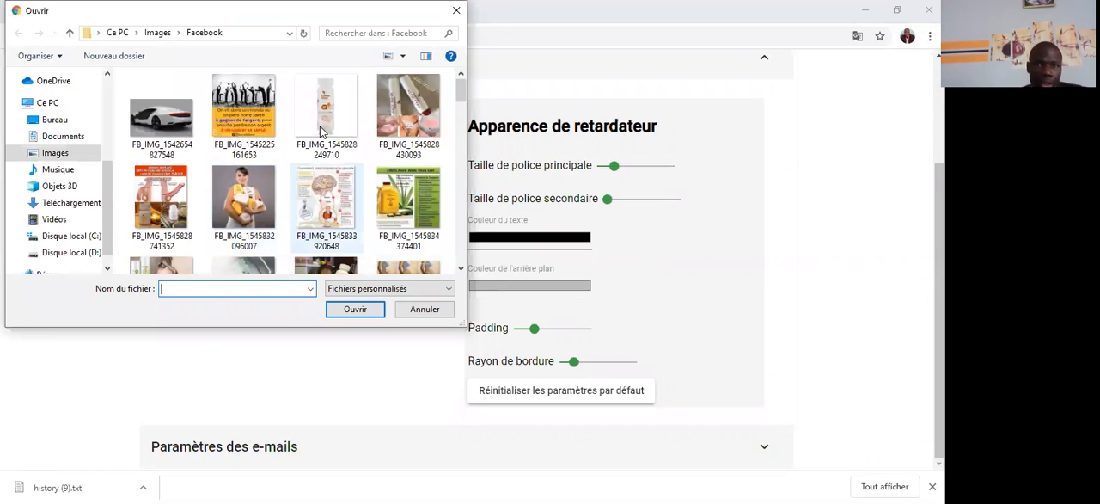
scroll(320, 129, down, 2)
click(320, 129)
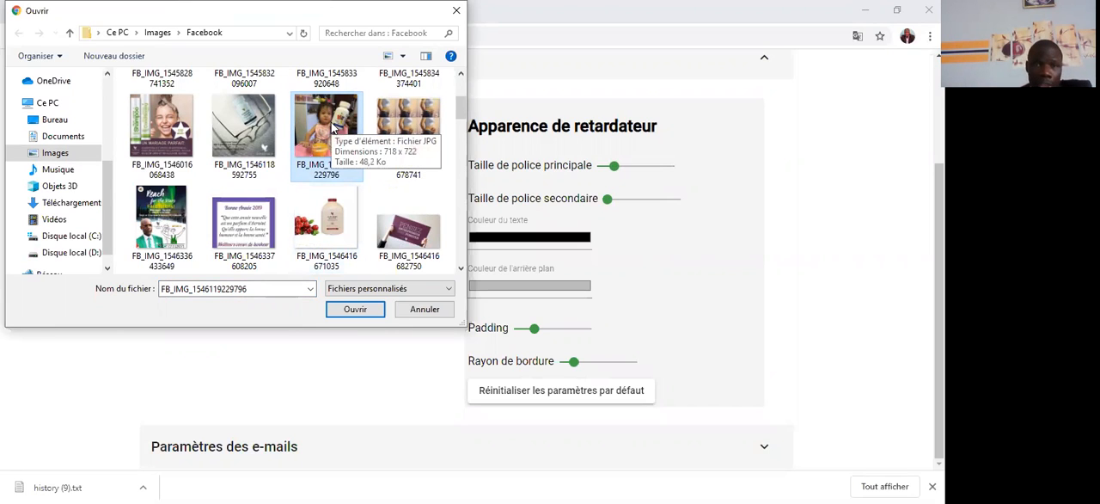
click(365, 314)
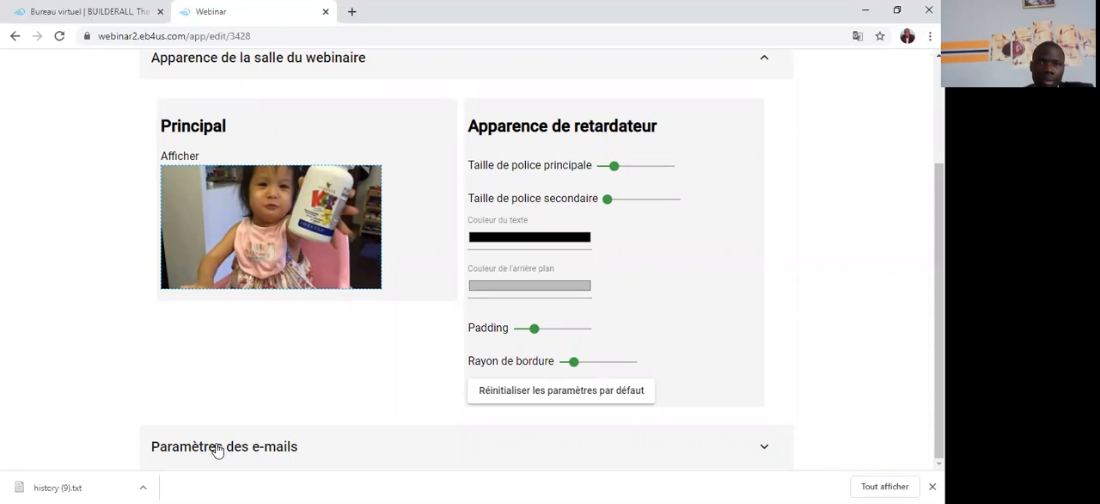
Step: In the webinar's e-mail settings, require an e-mail address at login ("Exiger un e-mail lors de la connexion")
click(217, 448)
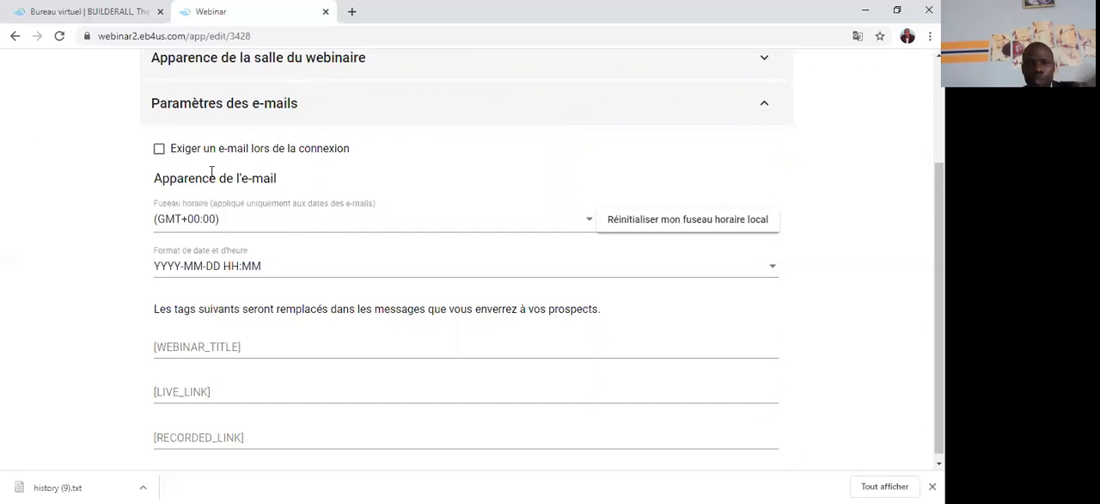
click(161, 150)
click(161, 149)
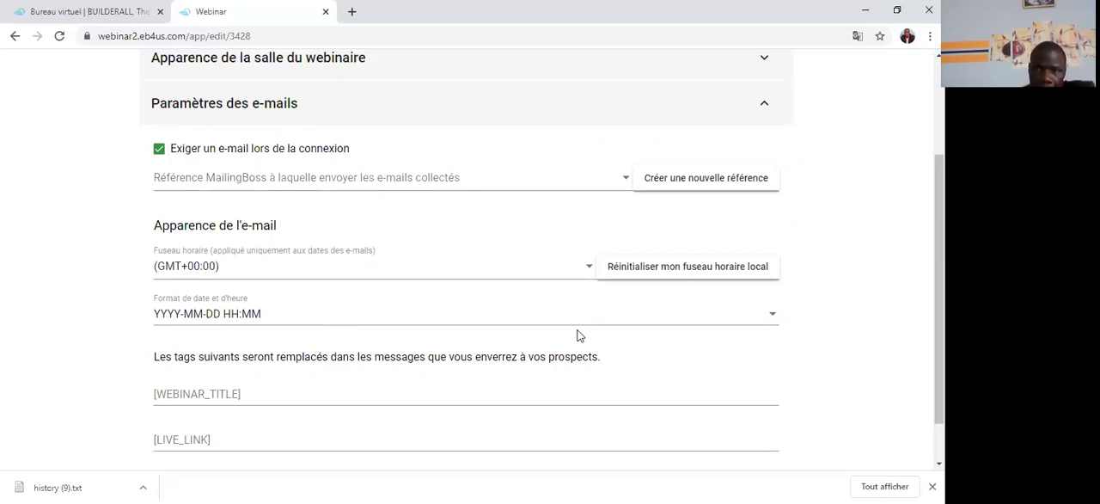
Step: Set the e-mail date and time format to DD/MM/YYYY HH:MM (UTC+0) and enter "causerie santé 11" as the [WEBINAR_TITLE] tag
click(772, 317)
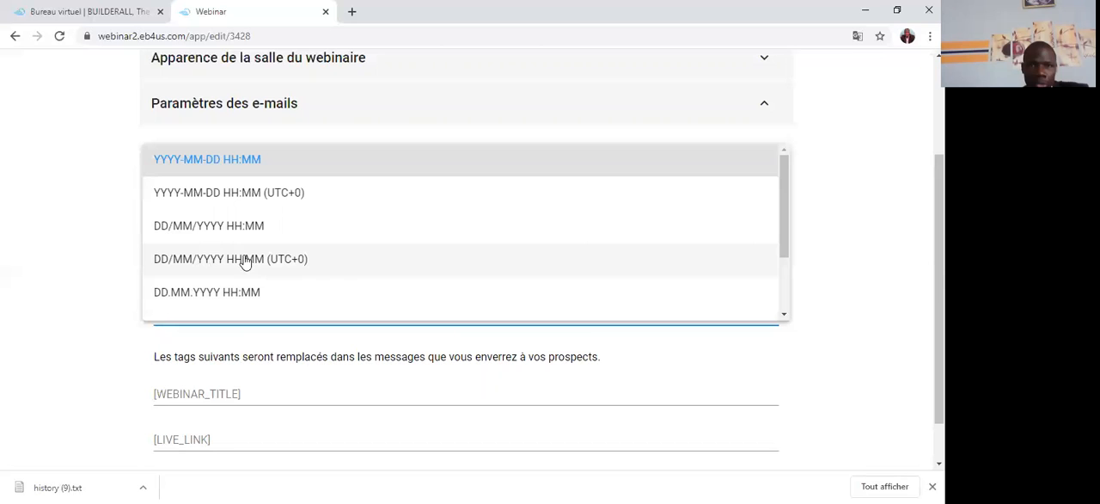
click(557, 265)
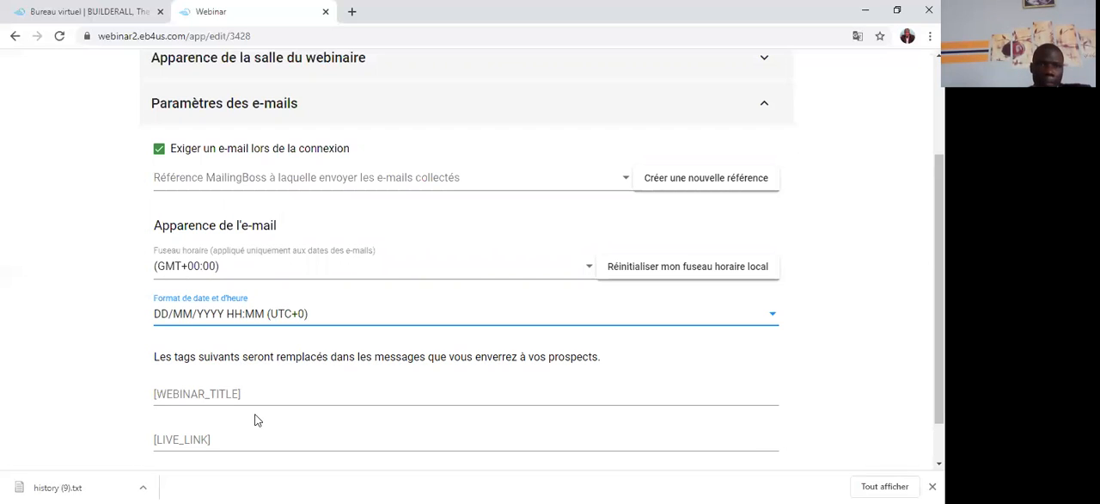
click(166, 396)
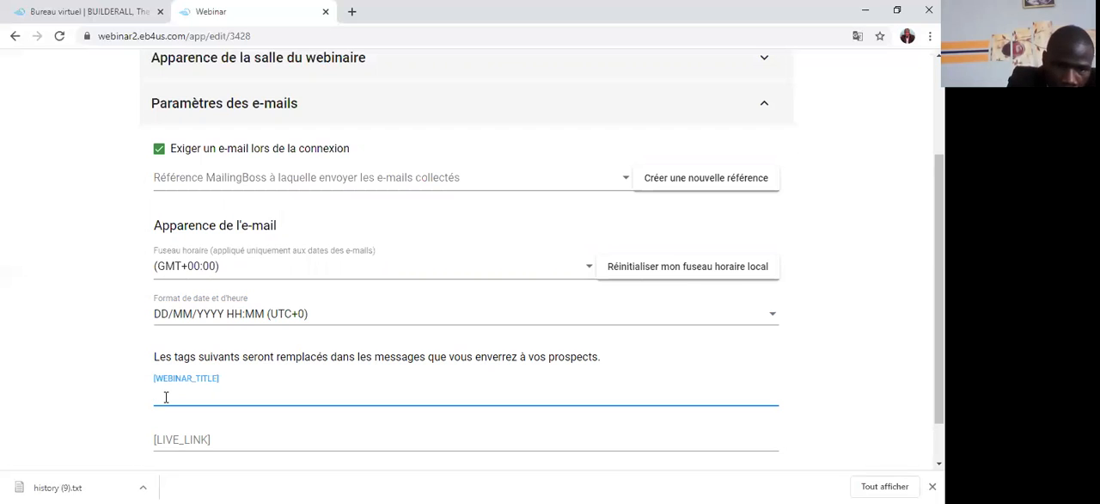
text(ca)
text(p)
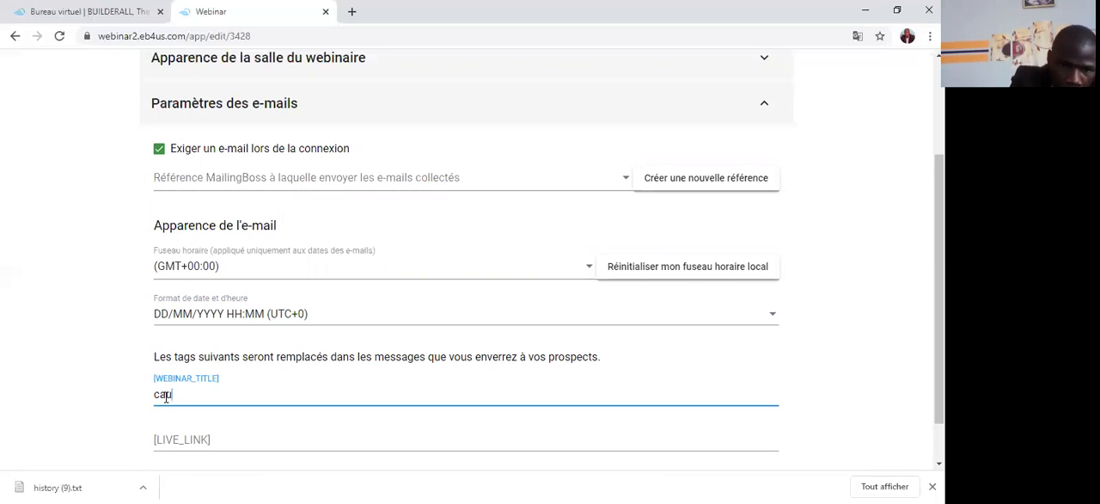
text(serie)
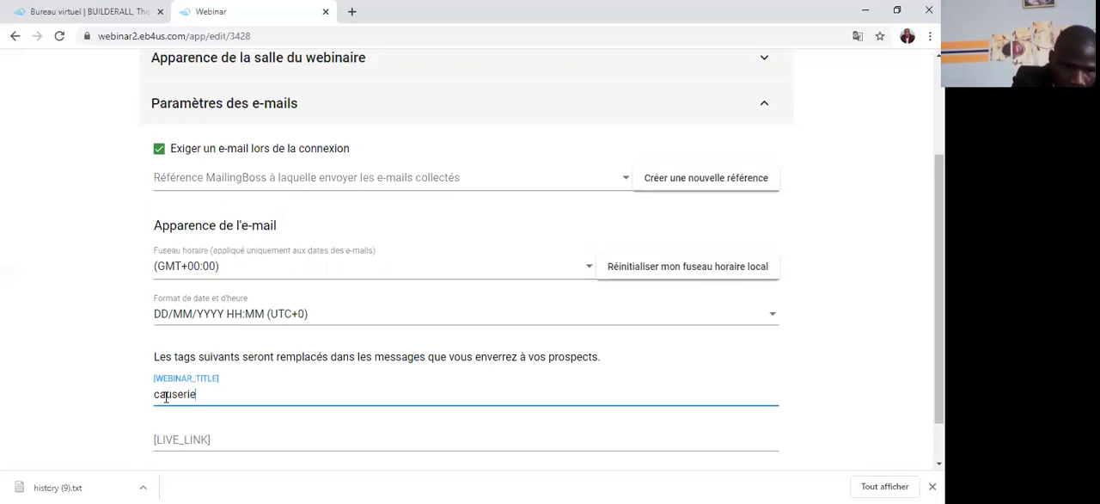
text( sa)
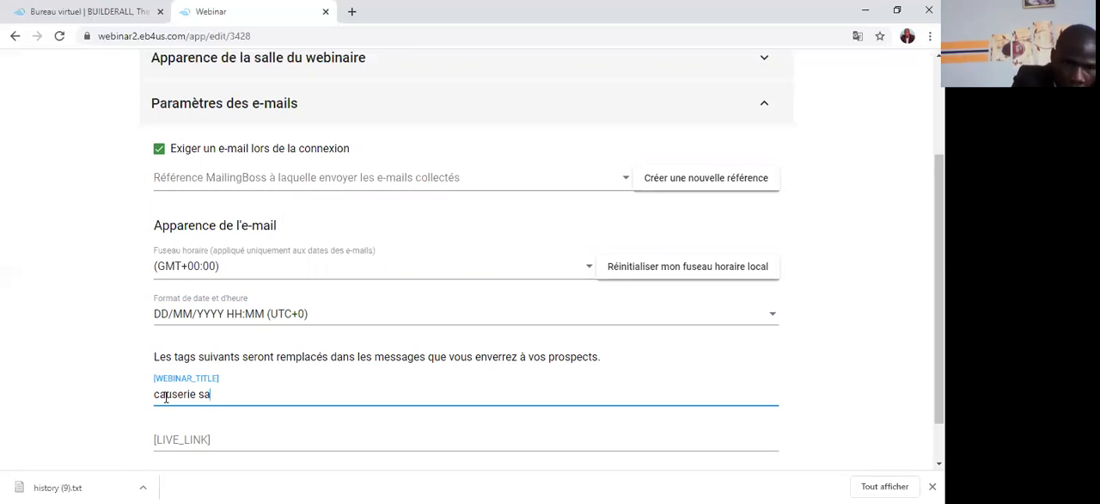
text(nté )
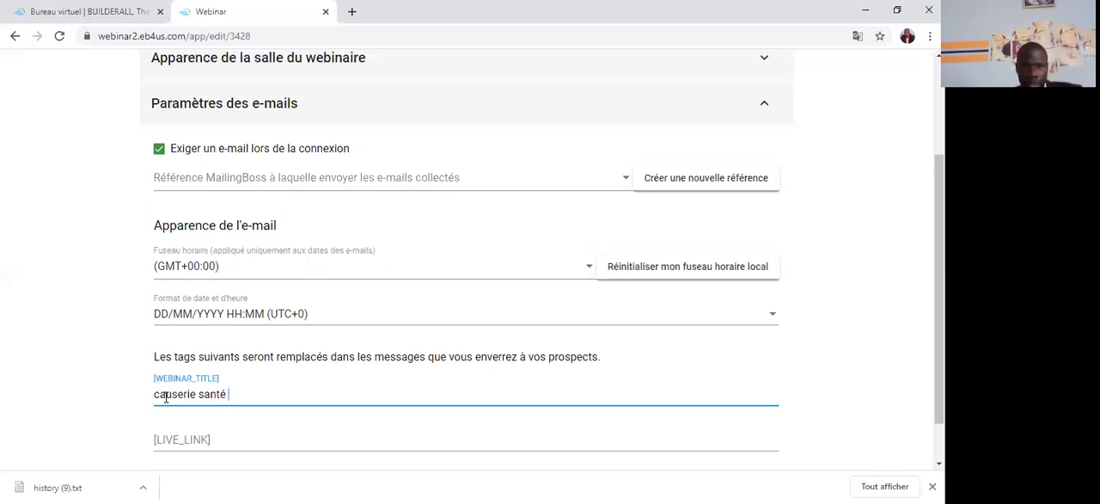
text(11)
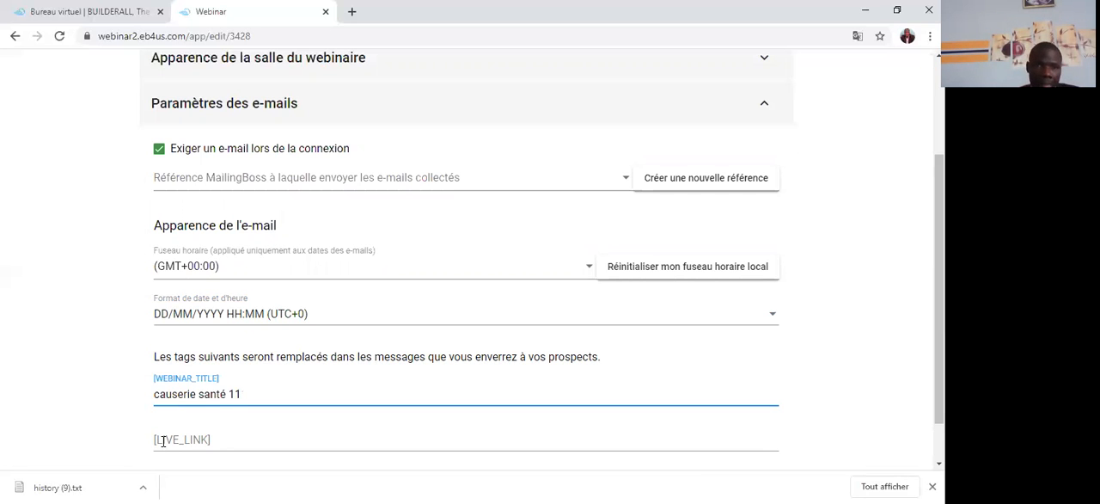
key(Tab)
Step: Open the webinar's integration code, copy its direct link ("Lien direct") and close the dialog
scroll(559, 167, up, 3)
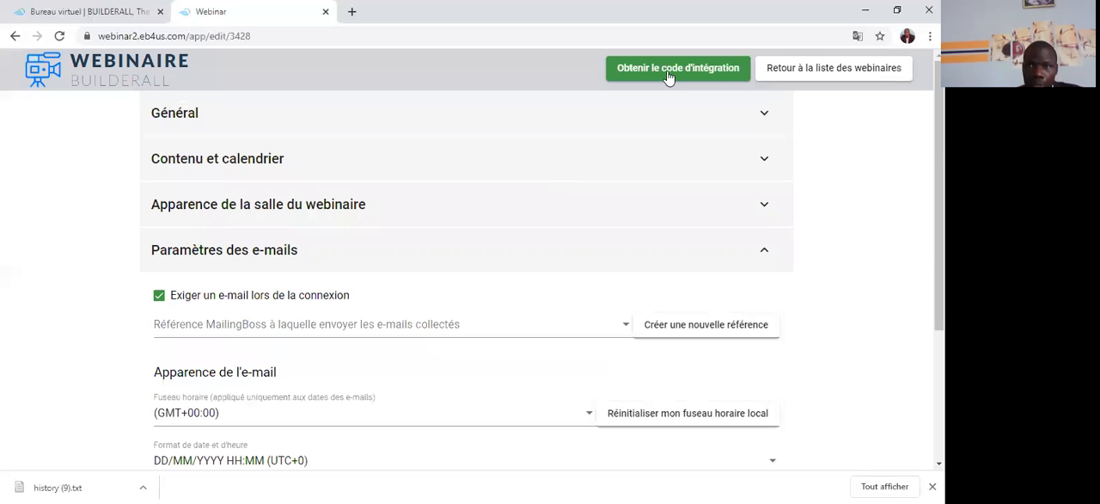
click(668, 70)
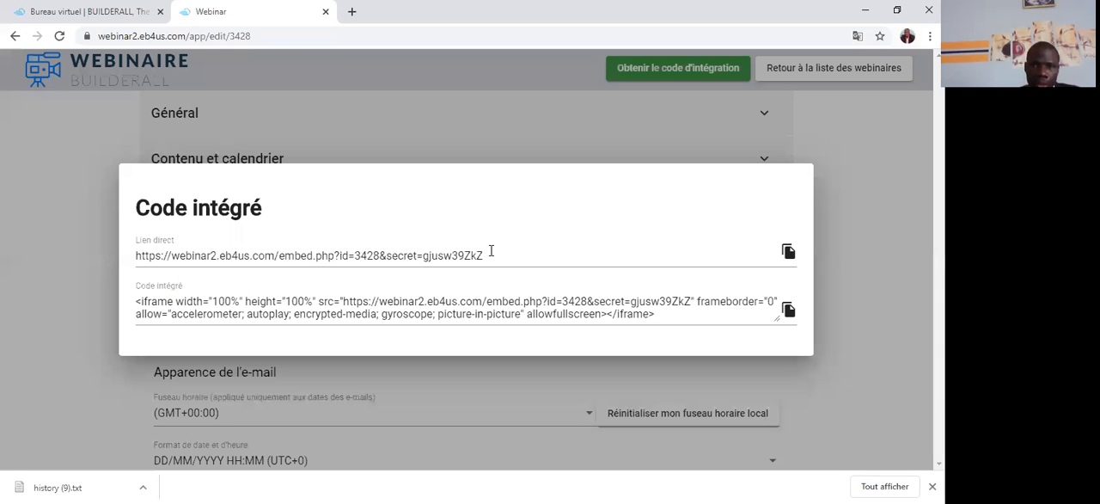
drag(485, 255, 135, 256)
right_click(199, 379)
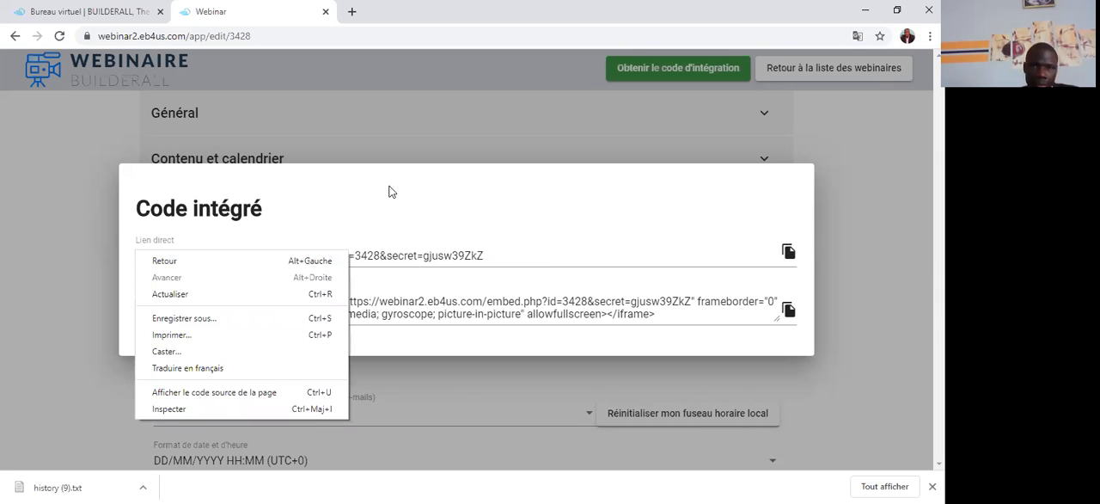
click(467, 256)
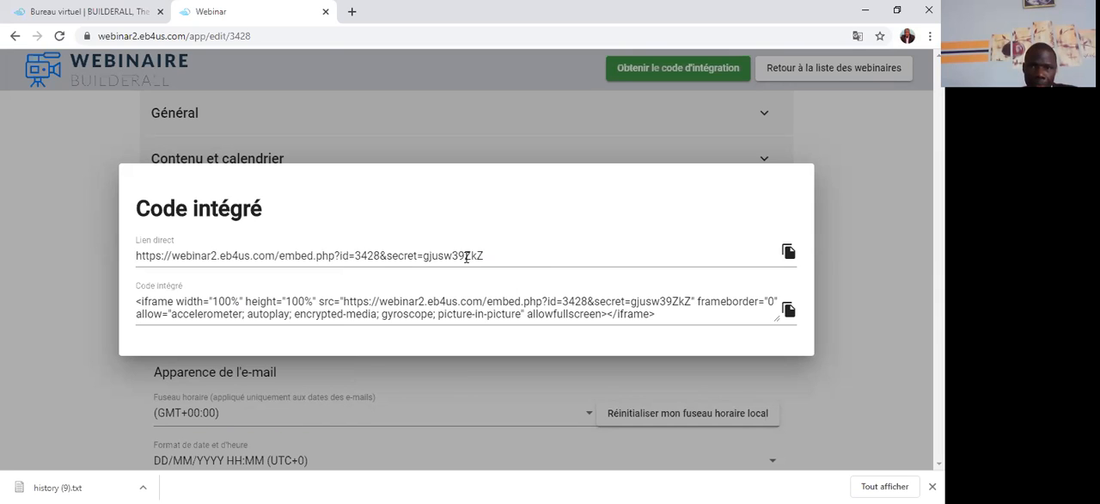
drag(452, 256, 505, 250)
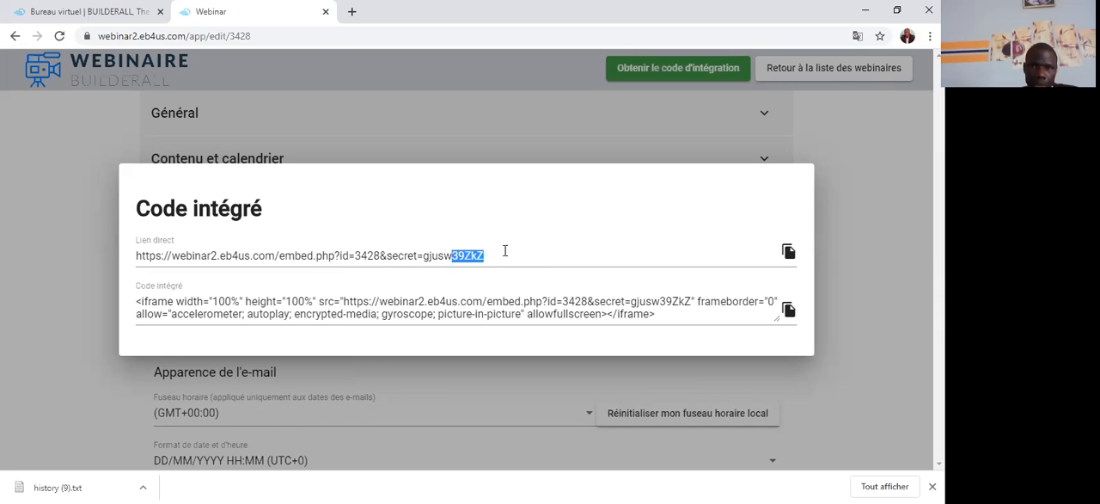
triple_click(451, 256)
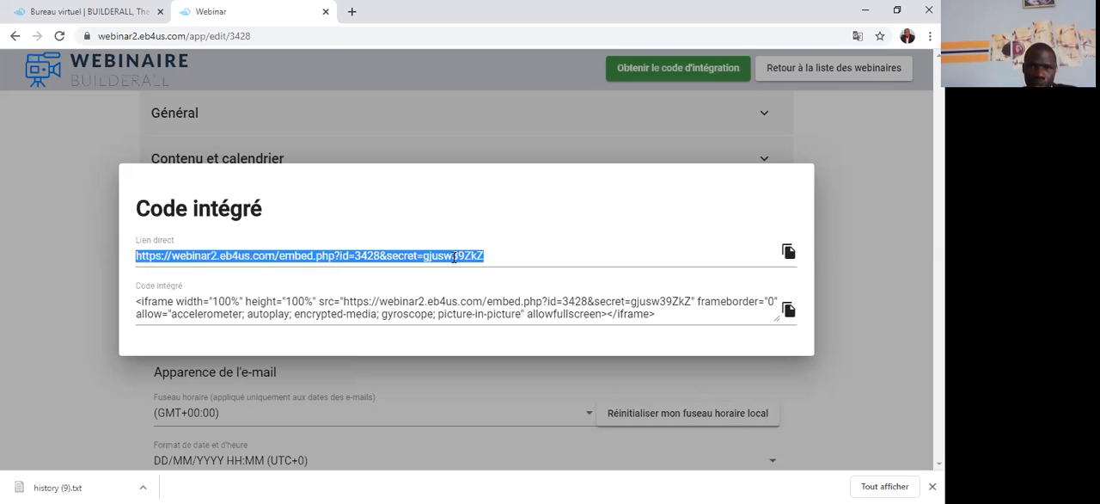
right_click(450, 260)
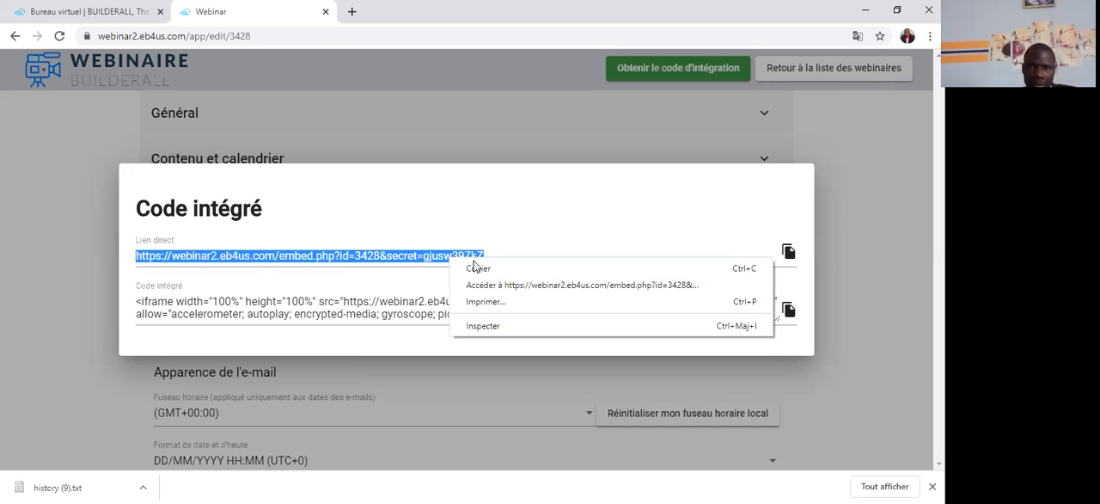
click(478, 268)
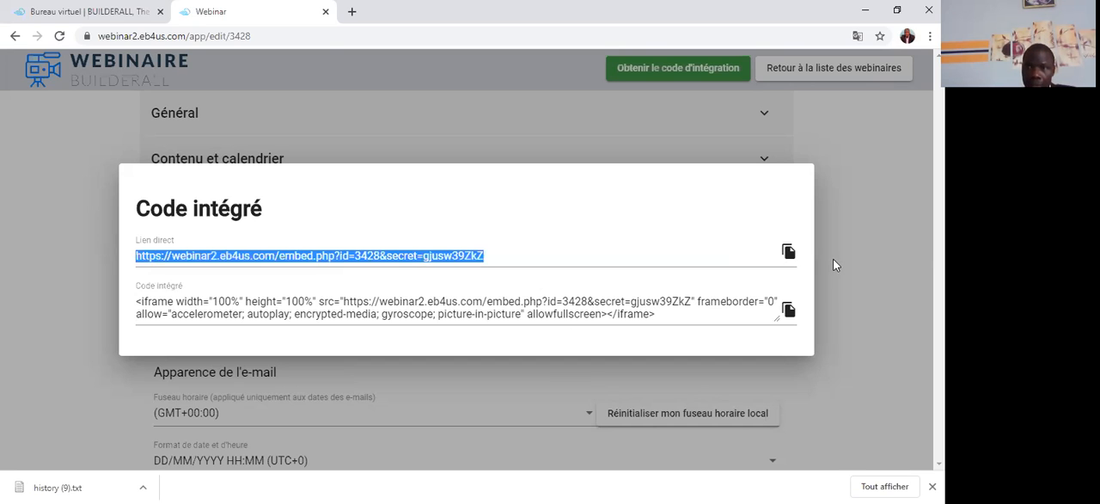
click(413, 415)
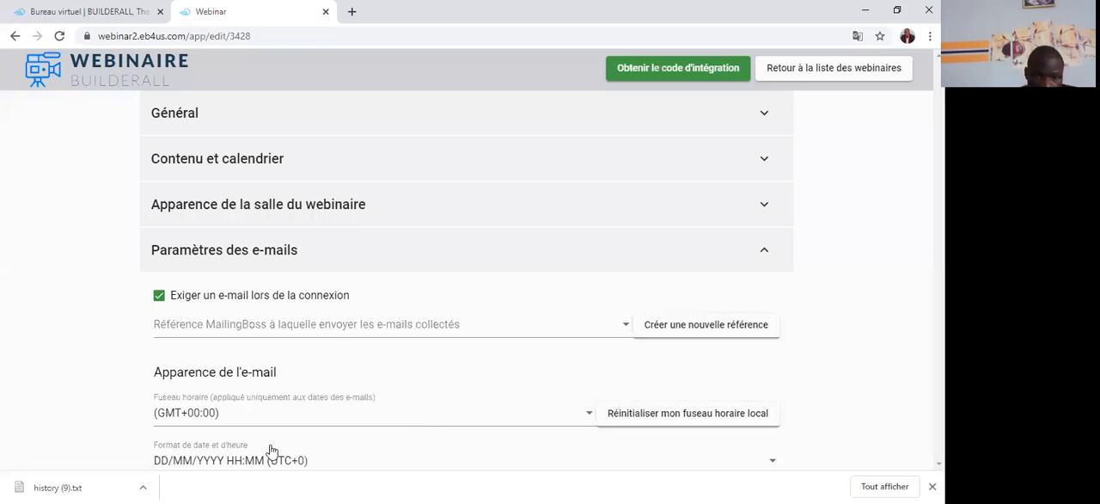
Step: Paste the copied direct link as the value of the [LIVE_LINK] tag in the e-mail settings
scroll(322, 275, down, 2)
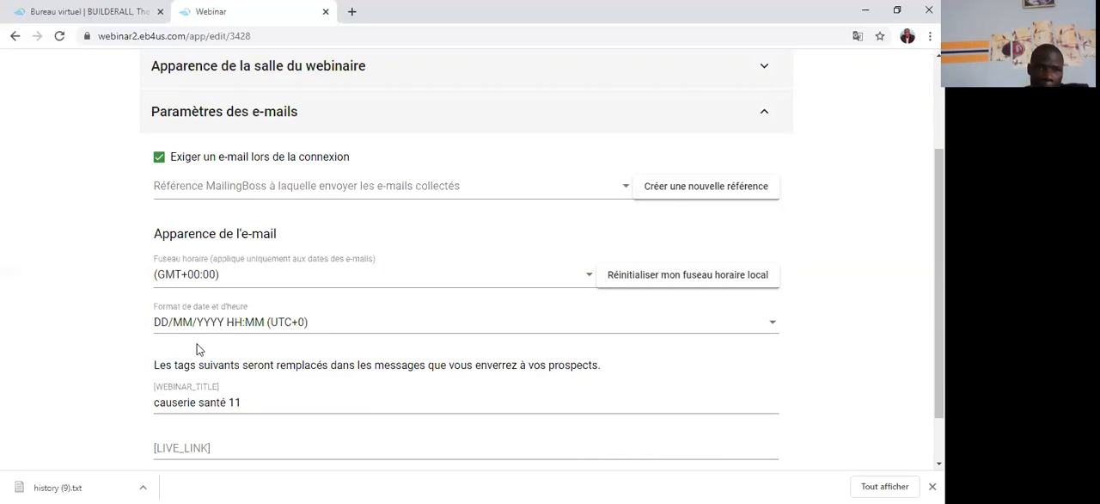
scroll(176, 402, down, 1)
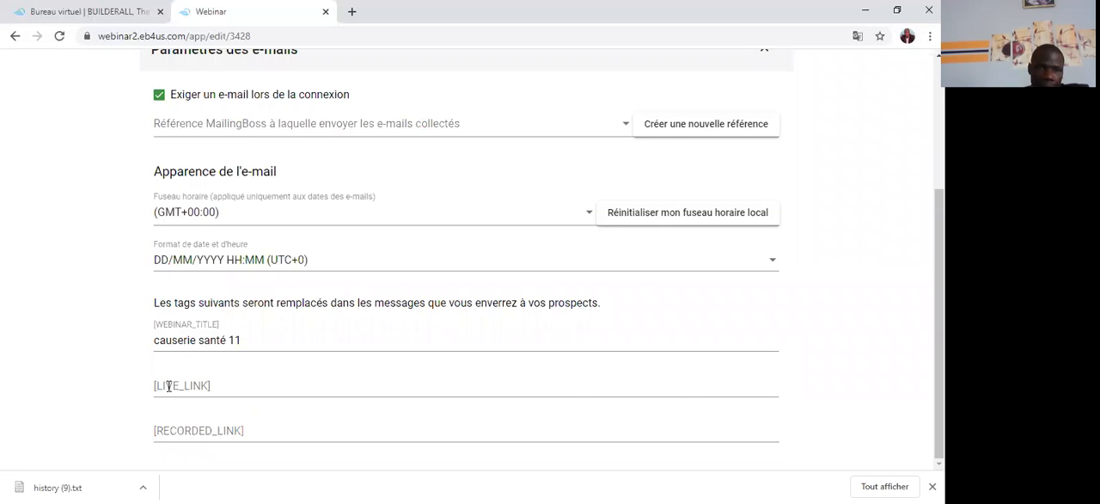
right_click(169, 386)
click(218, 276)
Step: Reopen the webinar's integration code, copy the full iframe embed code ("Code intégré") and close the dialog
scroll(796, 342, up, 4)
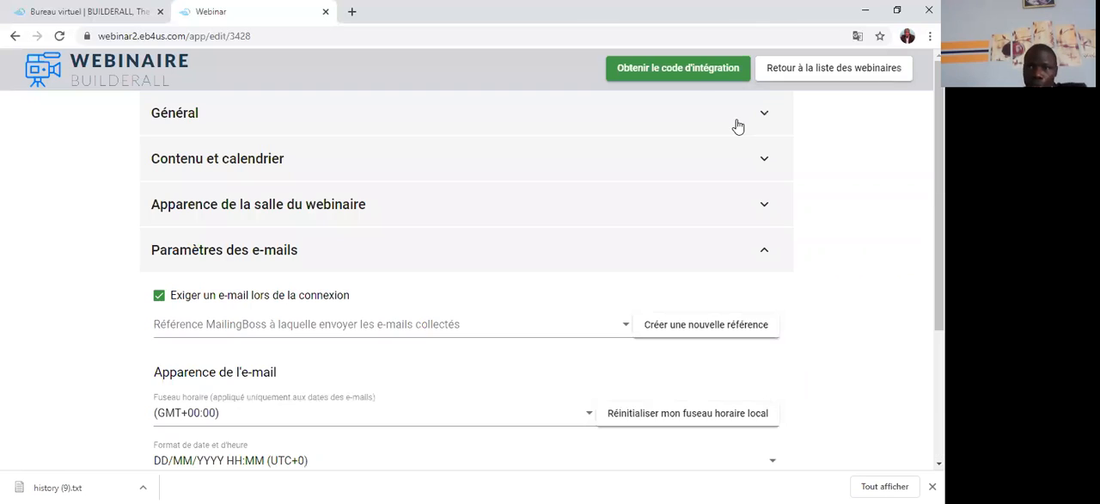
click(701, 68)
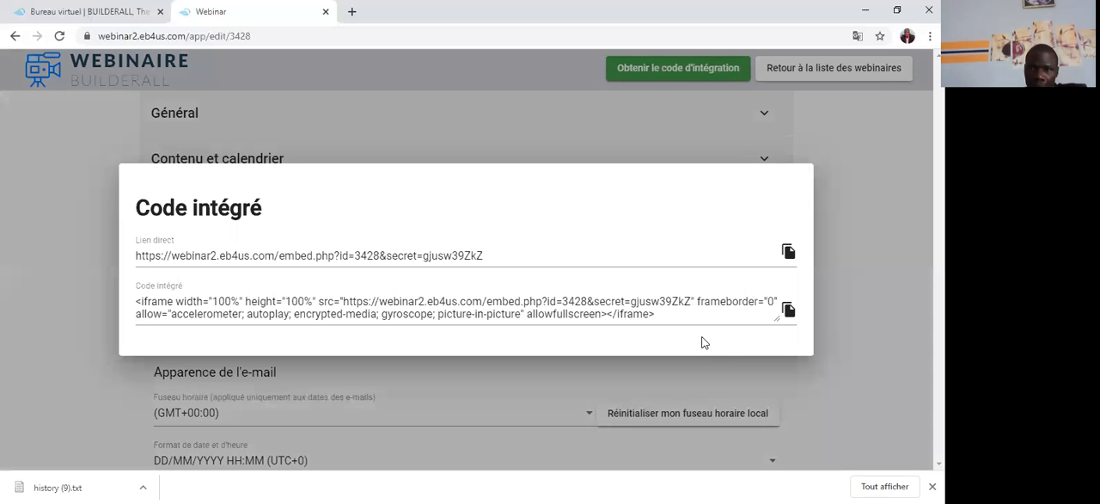
drag(564, 308, 417, 301)
drag(332, 301, 138, 300)
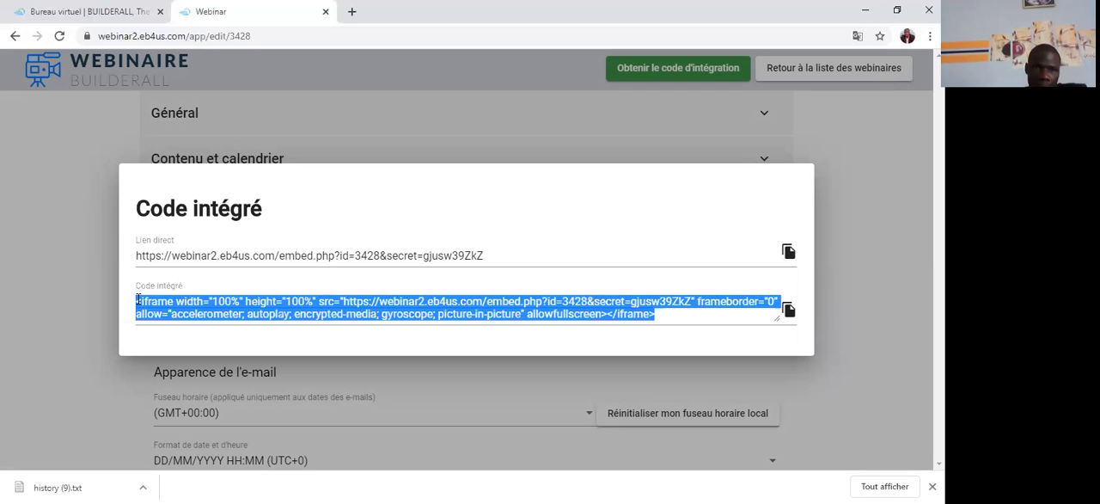
right_click(179, 306)
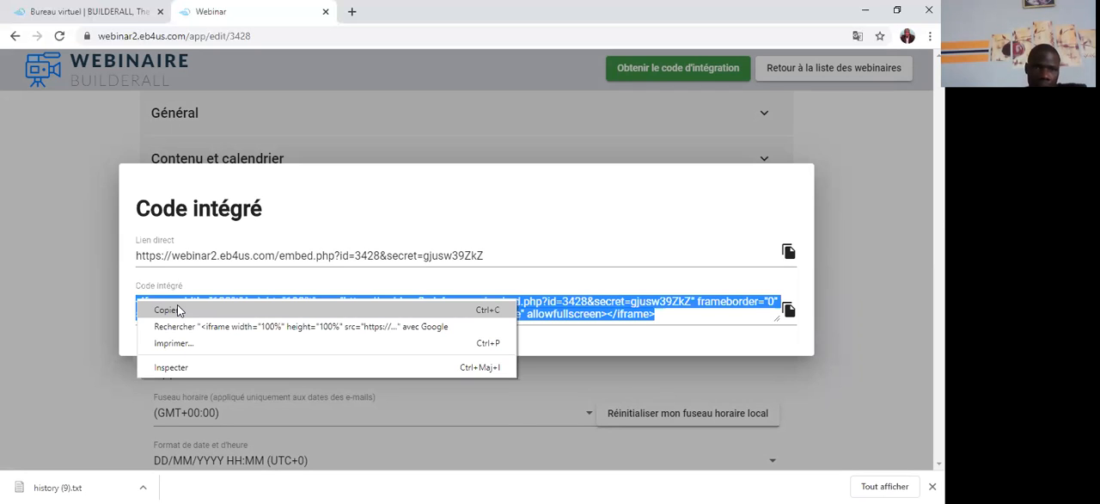
click(517, 402)
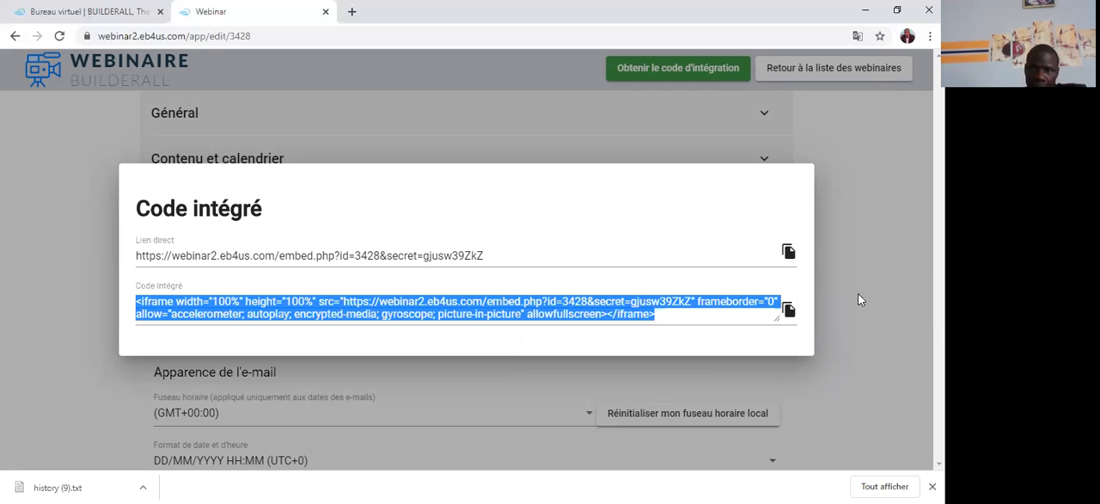
click(856, 270)
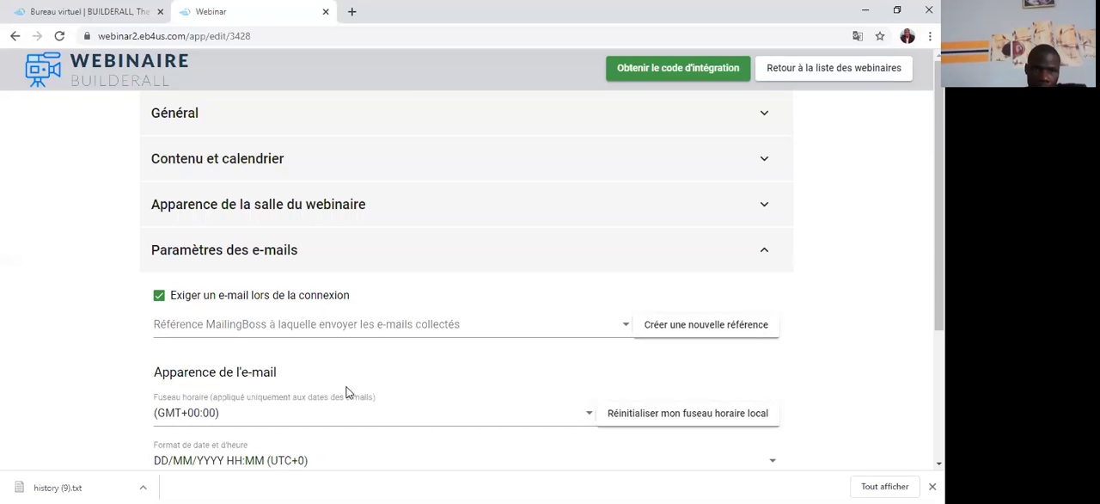
Step: Paste the copied iframe code as the value of the [RECORDED_LINK] tag in the e-mail settings
scroll(346, 392, down, 3)
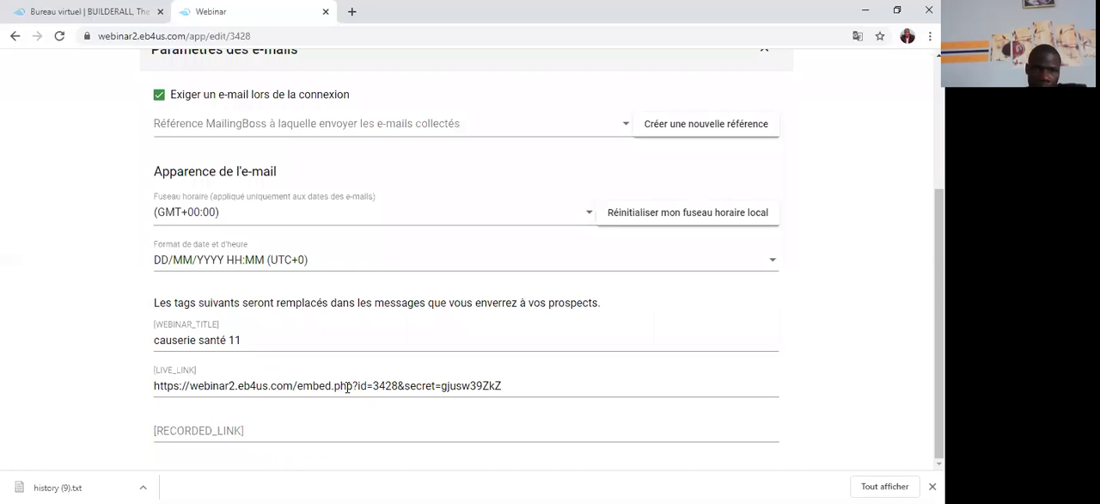
click(164, 428)
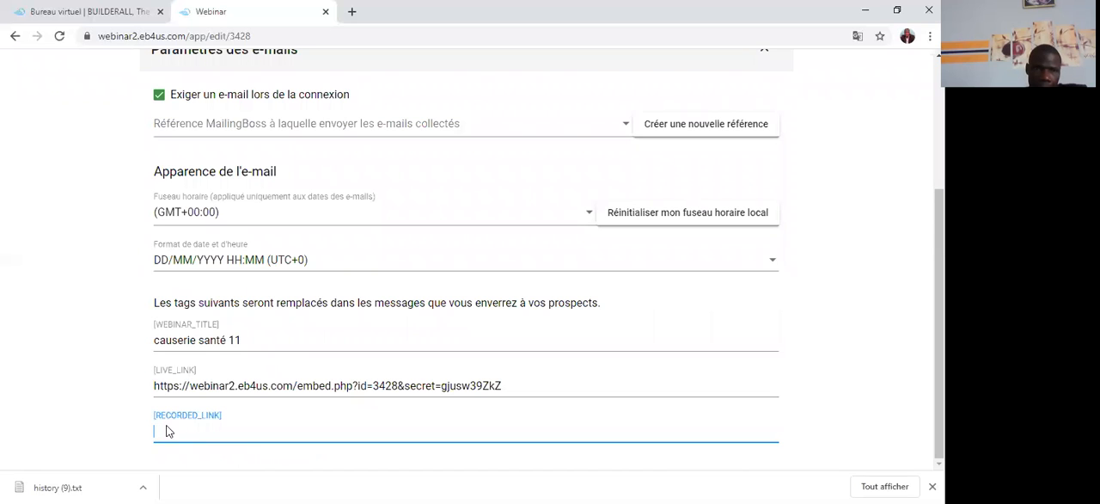
right_click(196, 354)
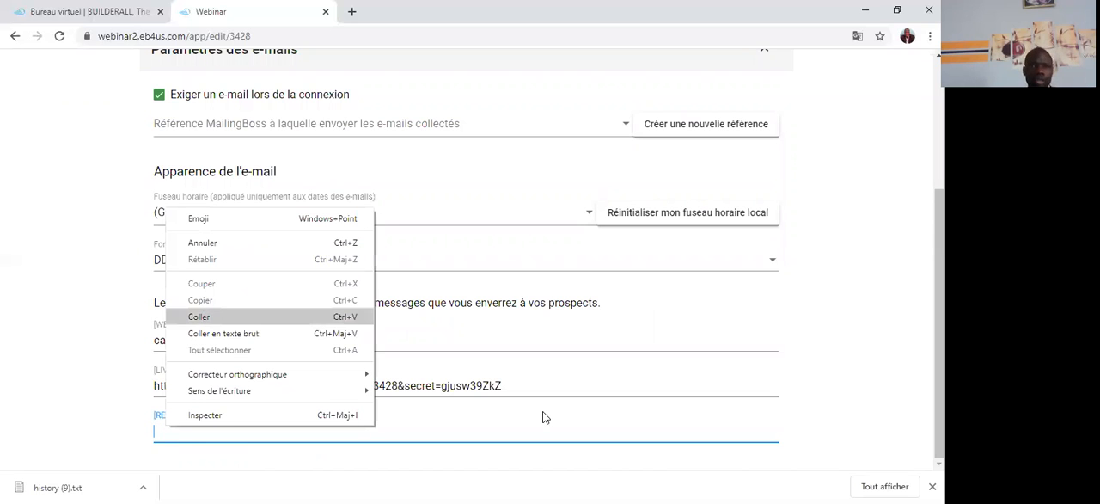
key(Return)
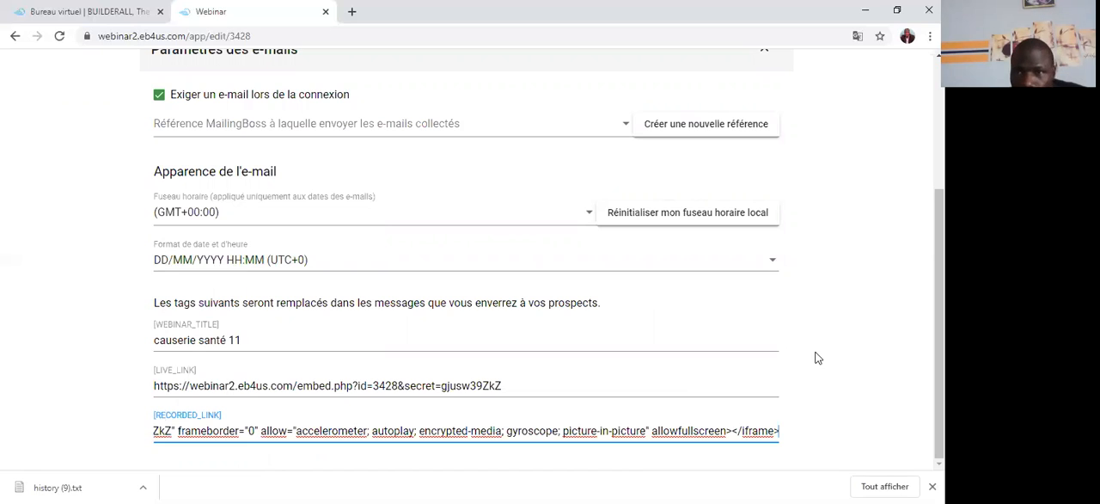
Step: Open the integration code again and copy the webinar's complete direct link ("Lien direct") for sharing
scroll(818, 355, up, 3)
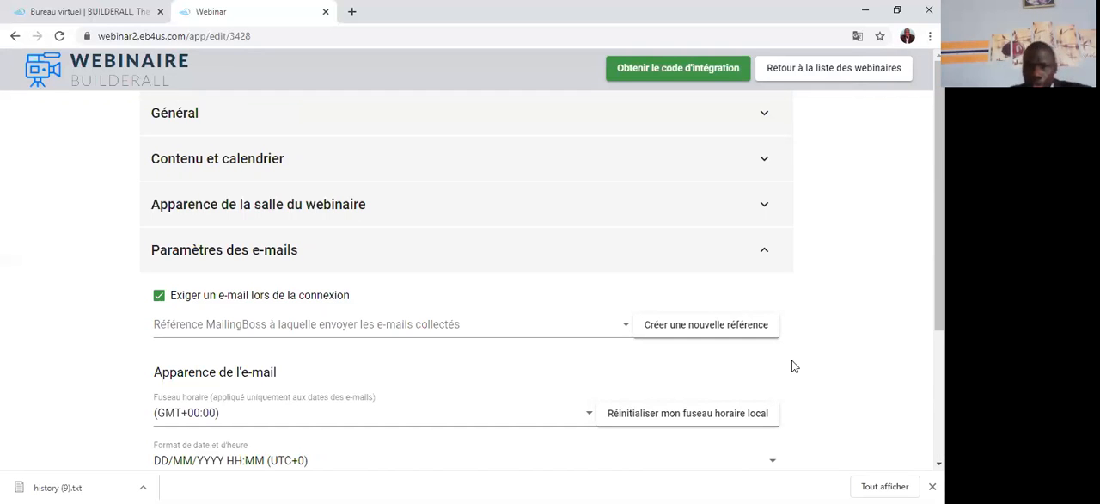
click(689, 69)
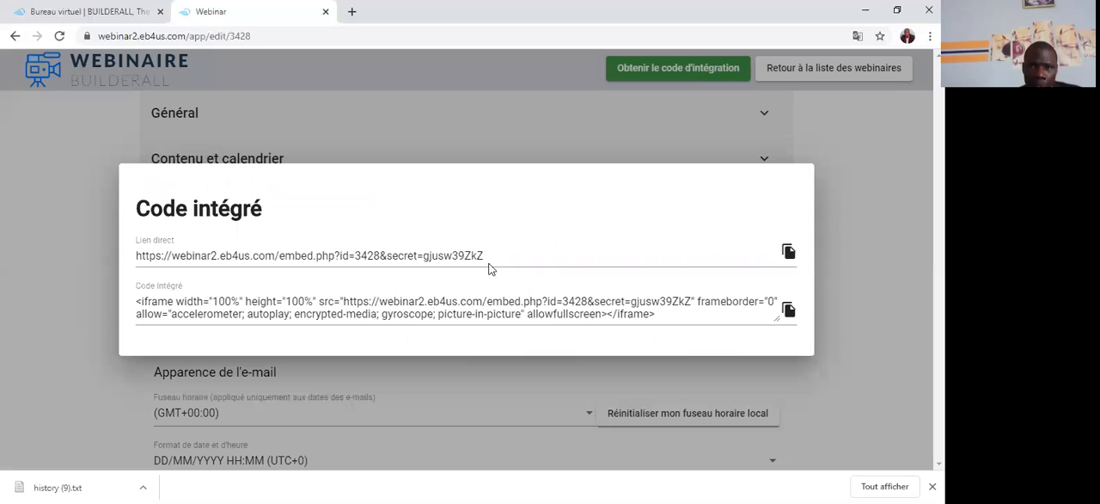
drag(485, 255, 404, 256)
click(306, 266)
drag(485, 257, 374, 256)
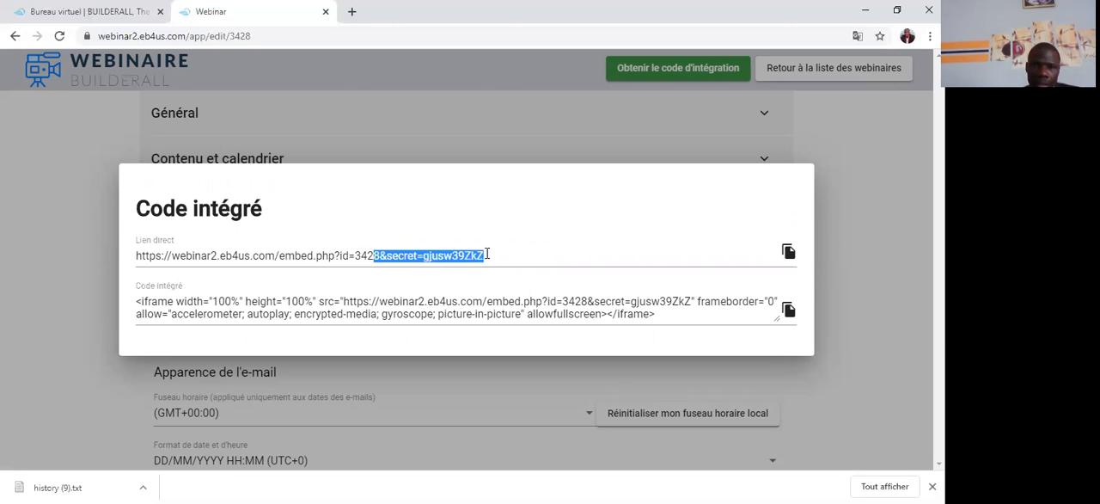
click(636, 224)
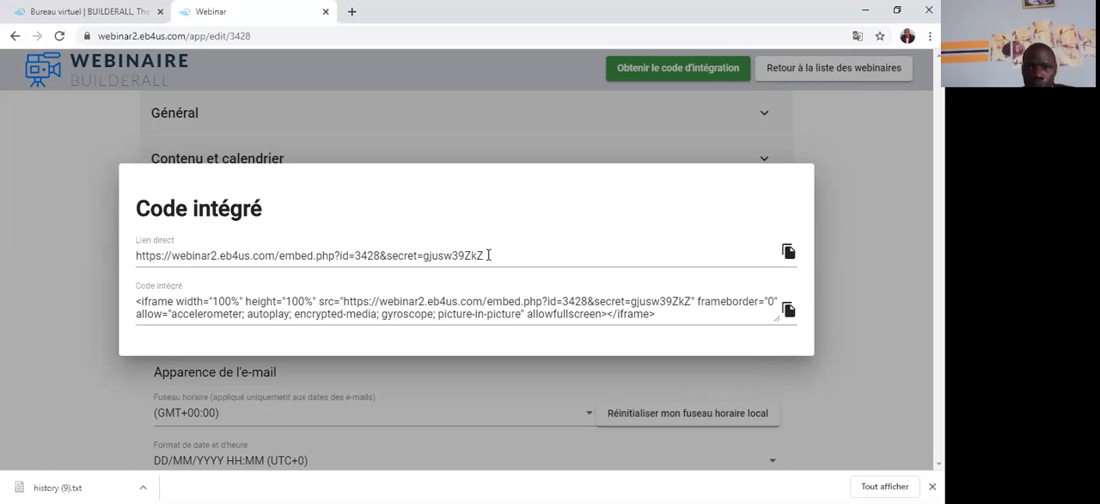
drag(486, 256, 131, 255)
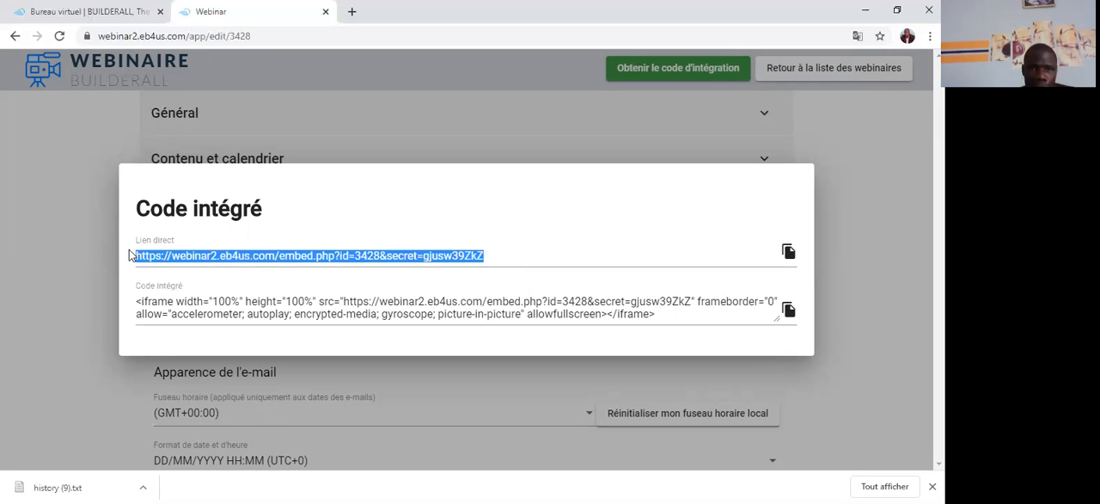
right_click(487, 255)
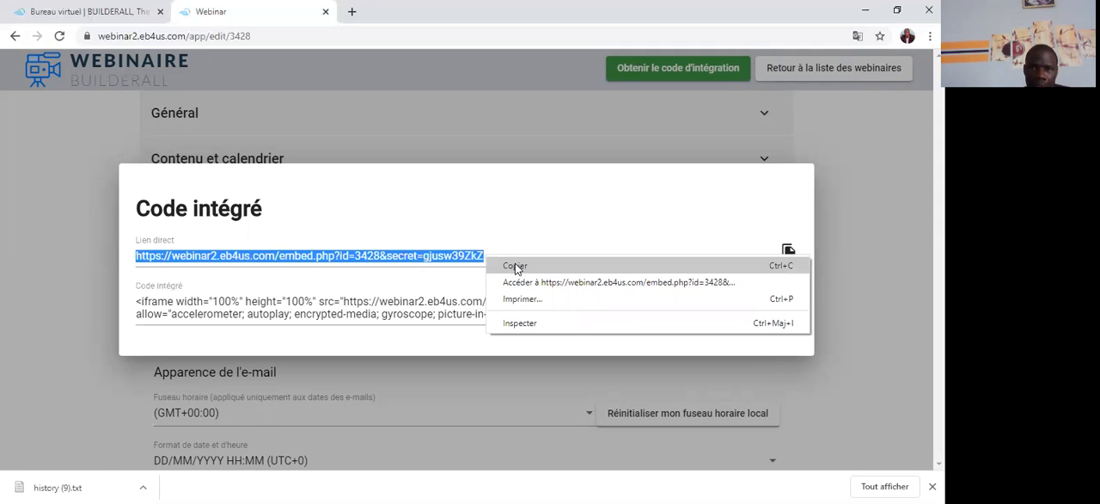
click(515, 266)
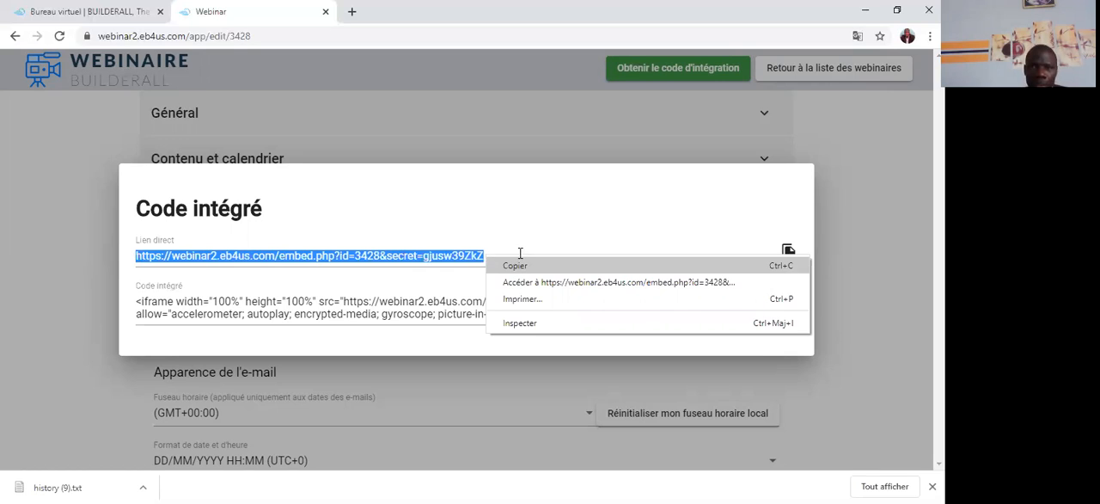